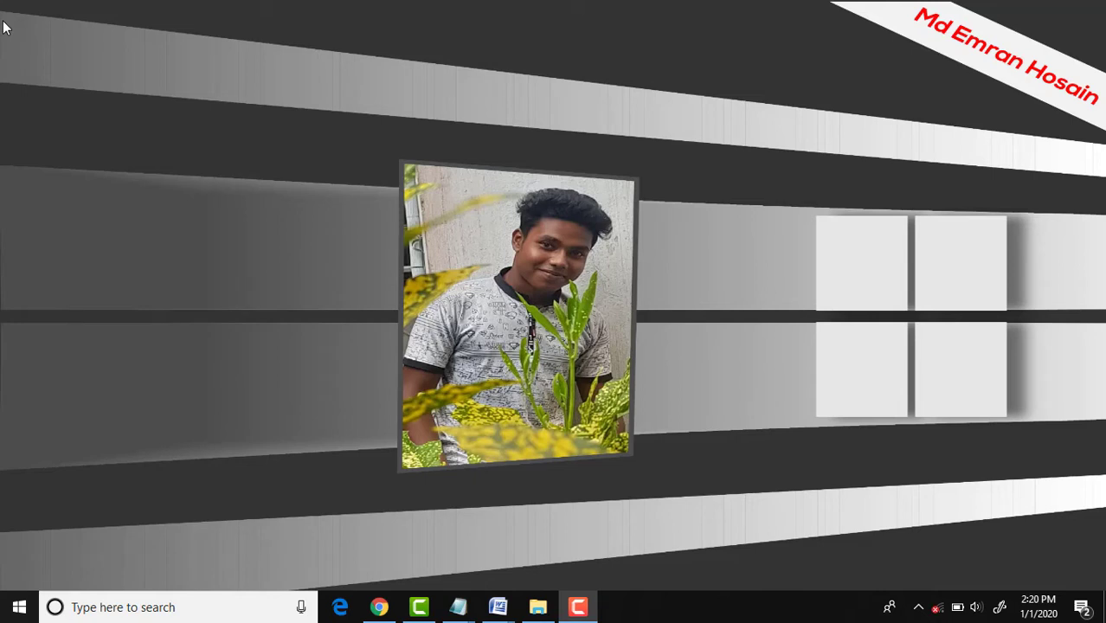
Step: Turn on the display of desktop icons
right_click(712, 63)
mouse_move(795, 75)
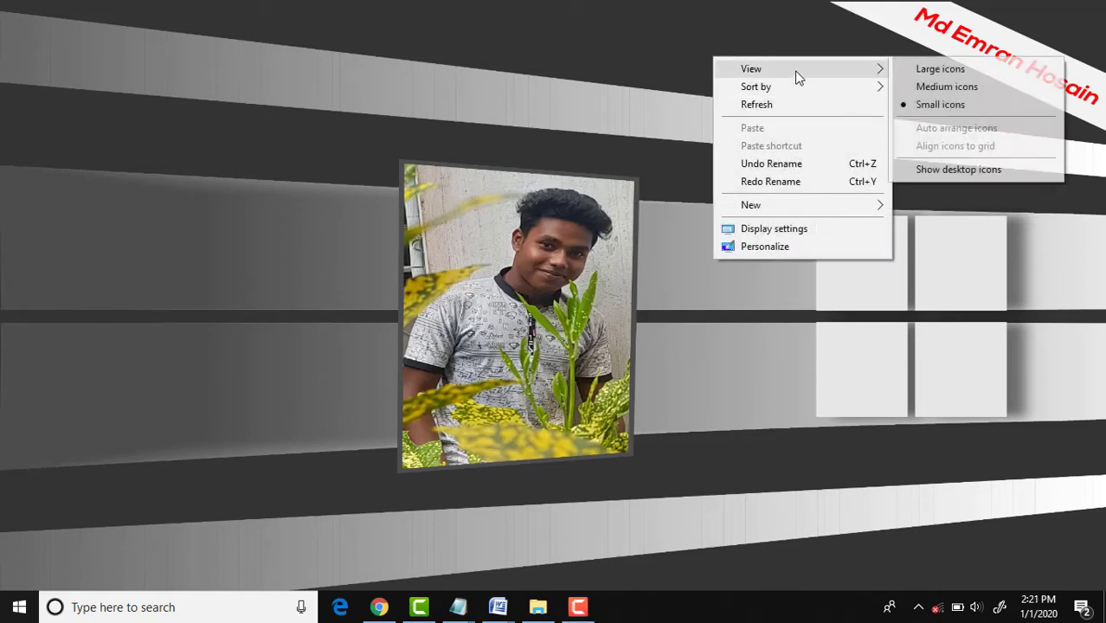
click(957, 175)
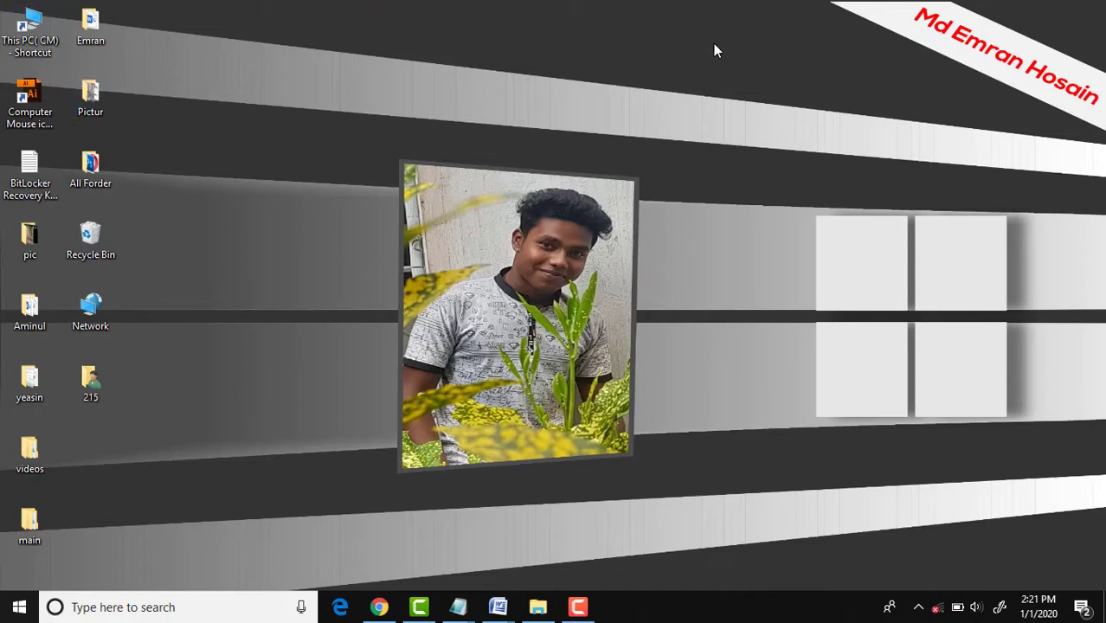
Step: Change the desktop icon view to large icons
right_click(644, 73)
mouse_move(734, 86)
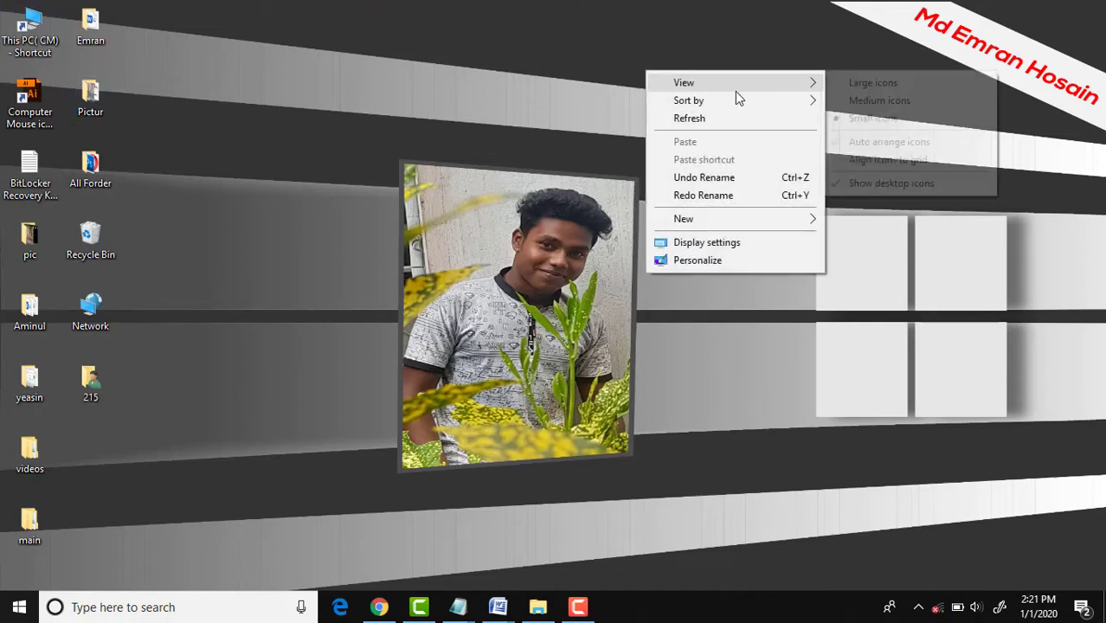
click(878, 82)
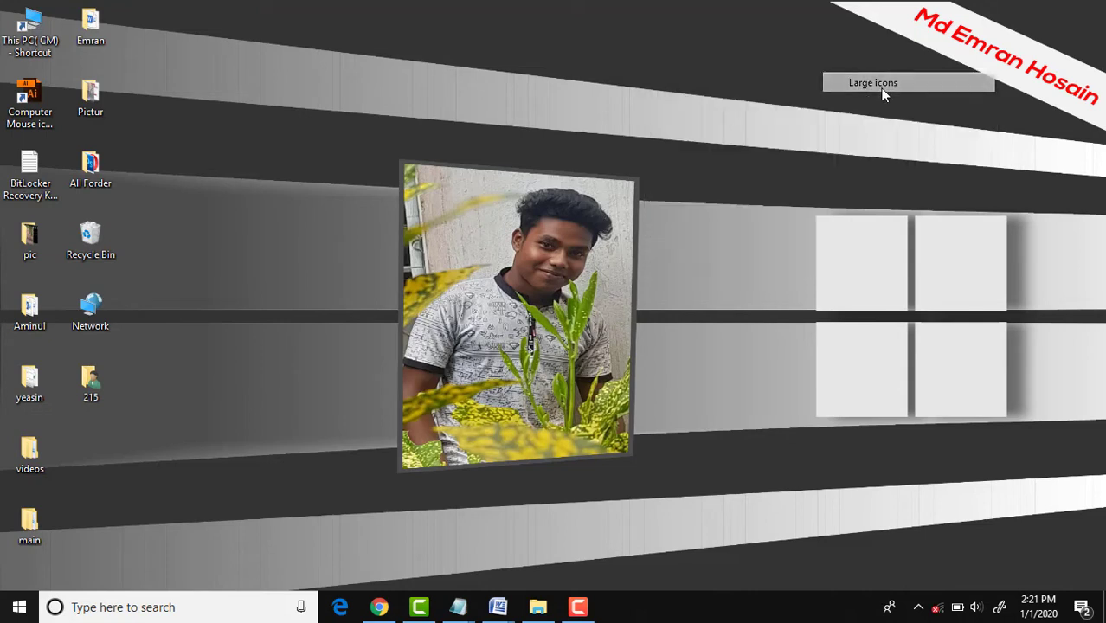
Step: Set the desktop icon view to small icons
right_click(753, 34)
mouse_move(809, 54)
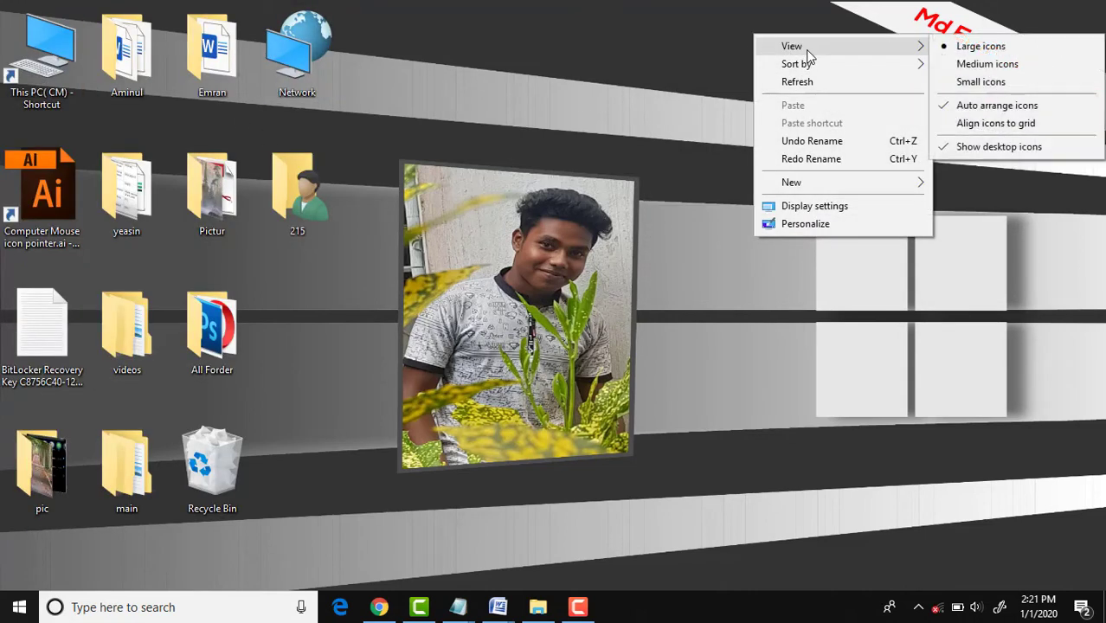
click(976, 83)
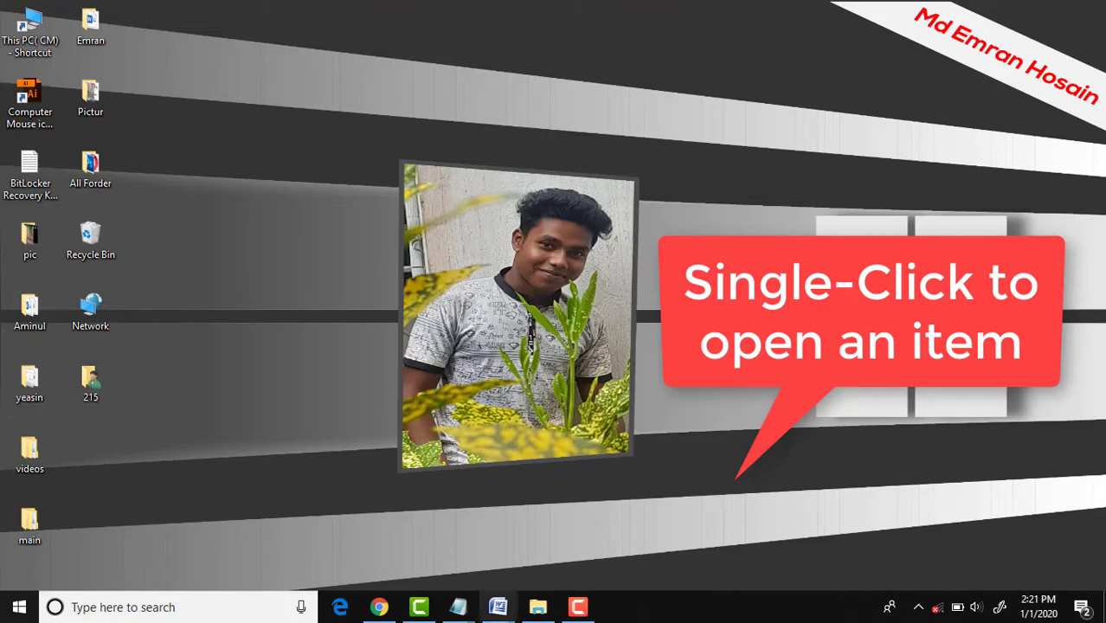
Step: Switch to File Explorer, look into Local Disk (F:) and Local Disk (E:), and return to the This PC overview
click(537, 606)
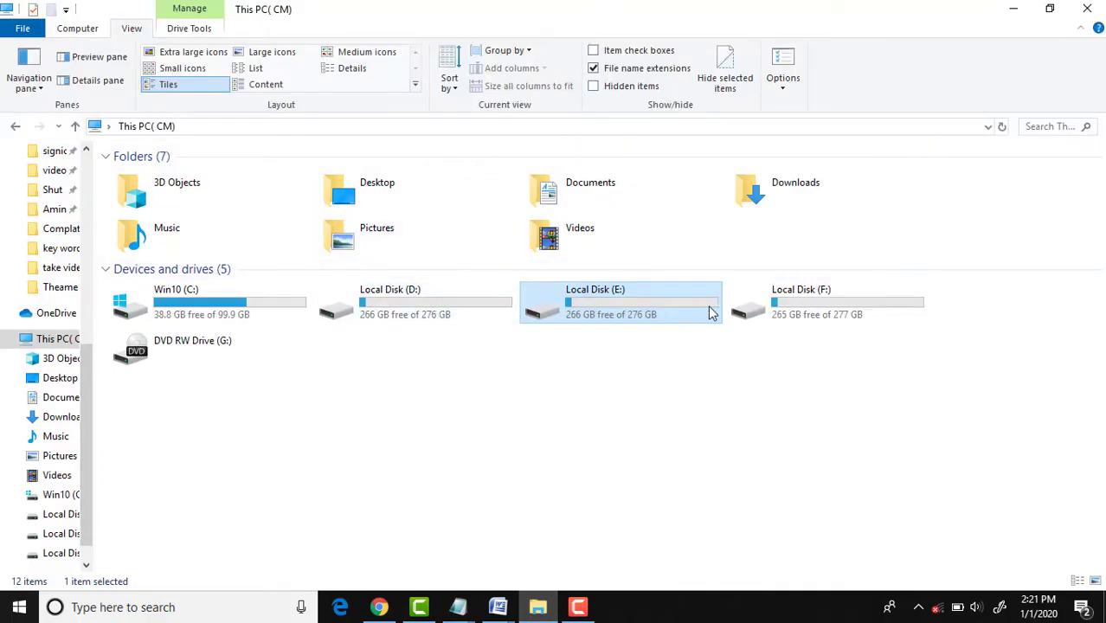
click(794, 313)
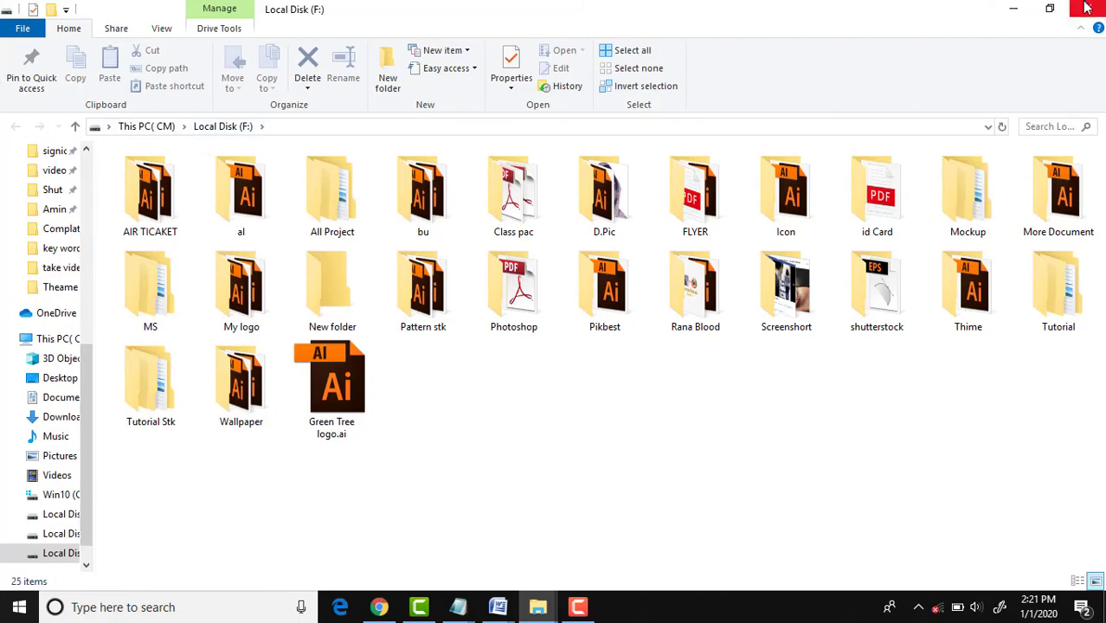
key(alt+Up)
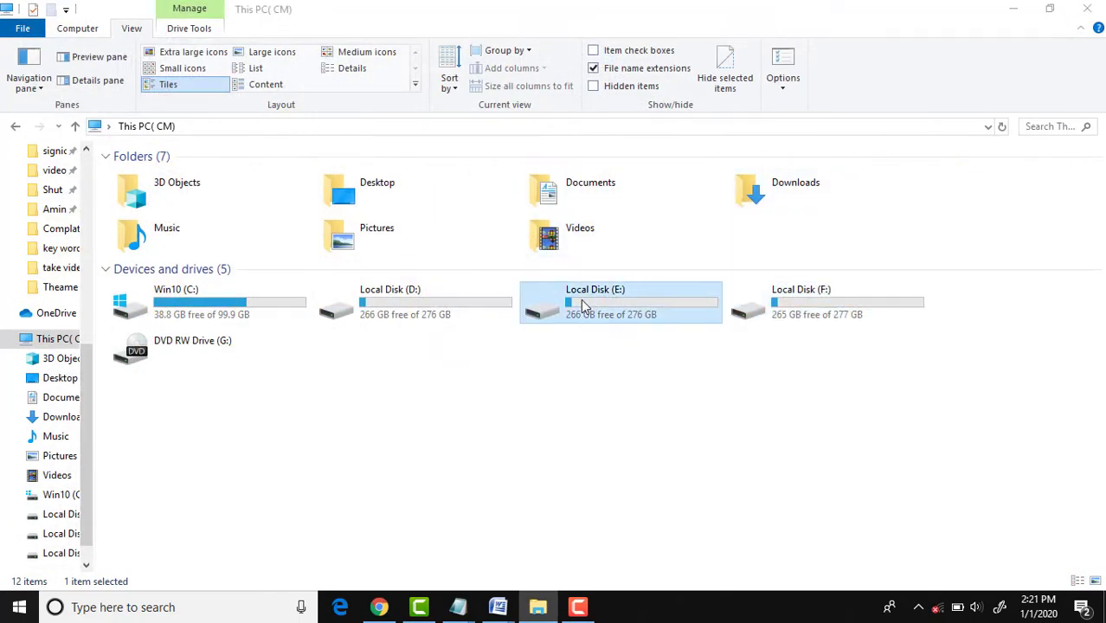
click(581, 304)
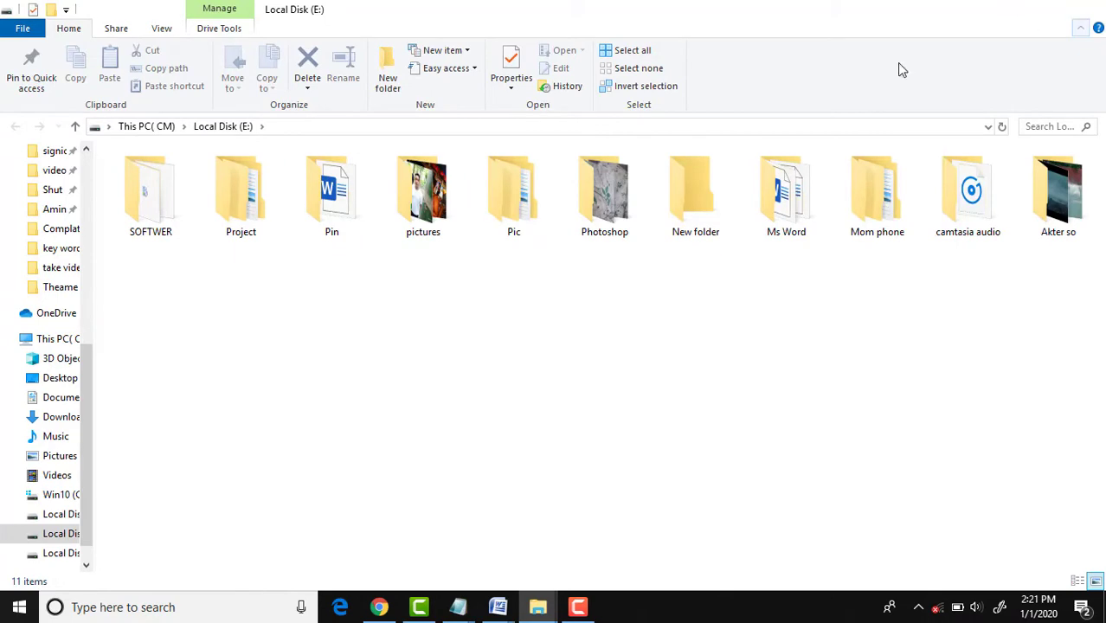
key(alt+Up)
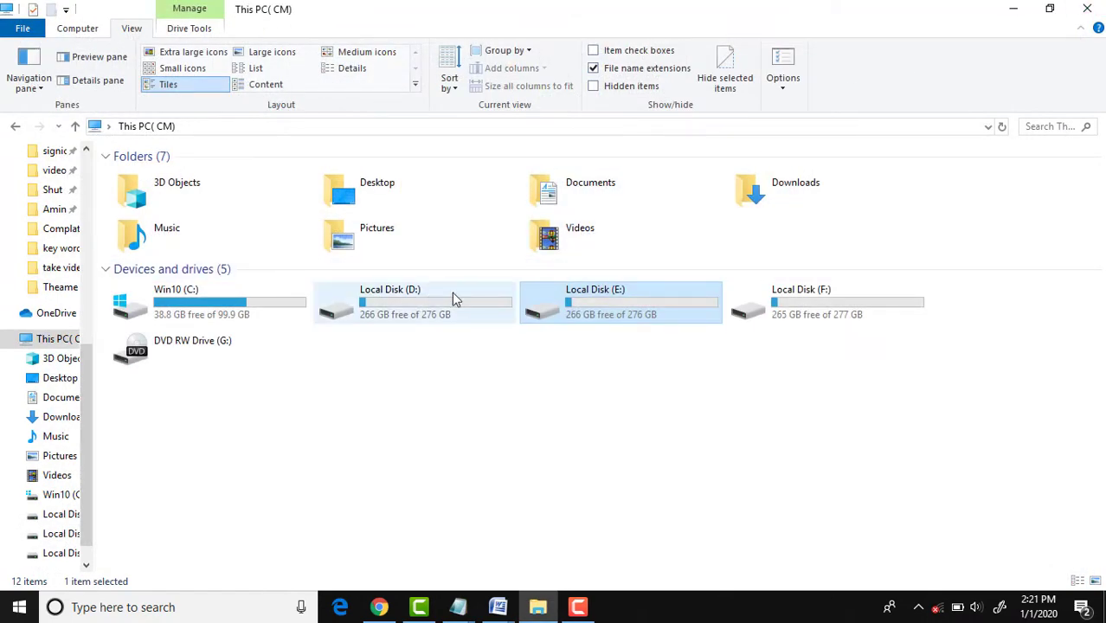
Step: Set the folder options to open items with a single click (point to select) and apply the change
click(783, 62)
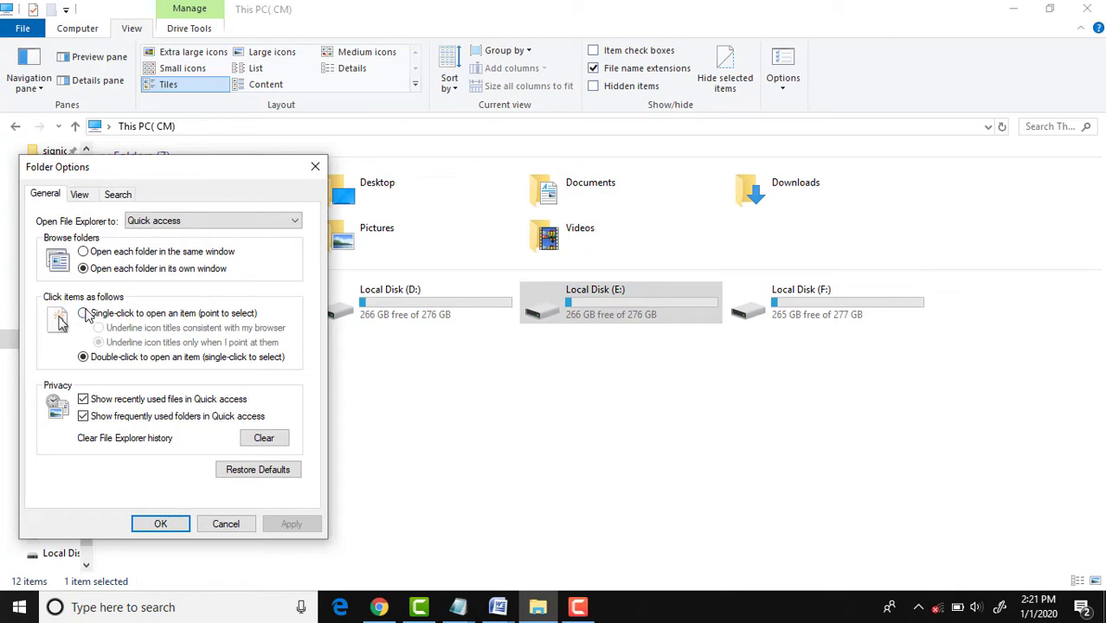
click(83, 314)
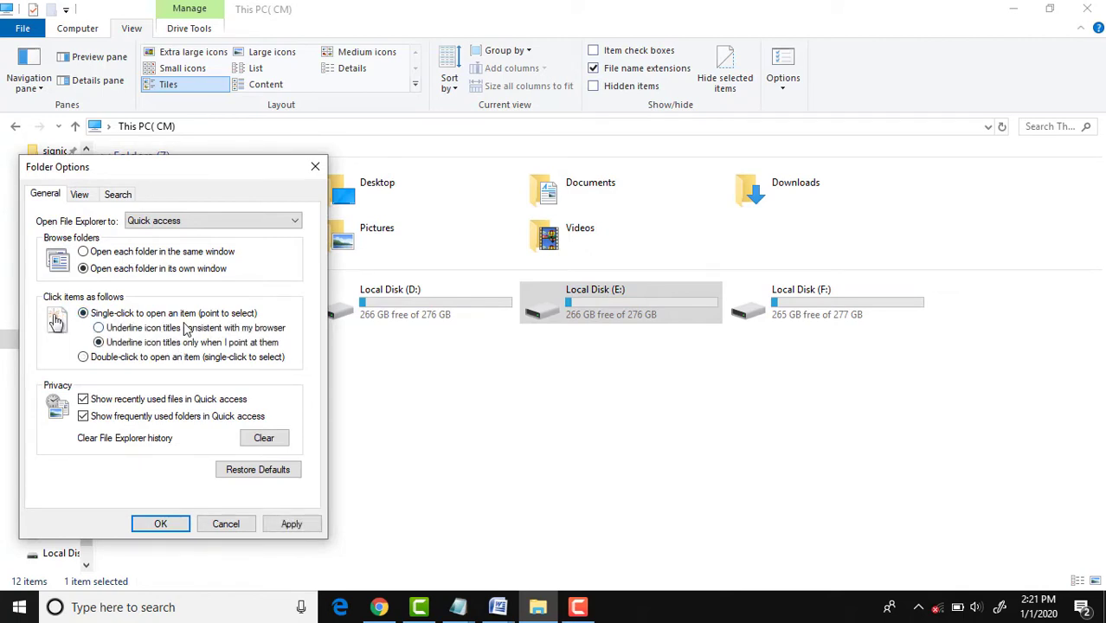
click(160, 524)
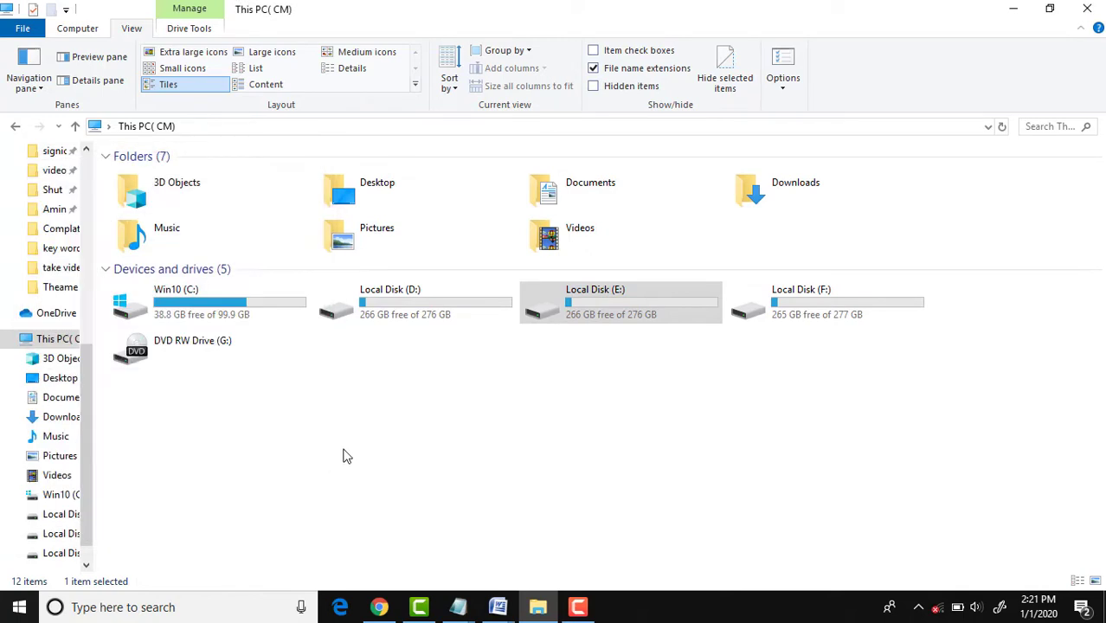
Step: Test single-click opening on Local Disk (D:) and its Documents folder, go back to This PC and minimise File Explorer
click(404, 309)
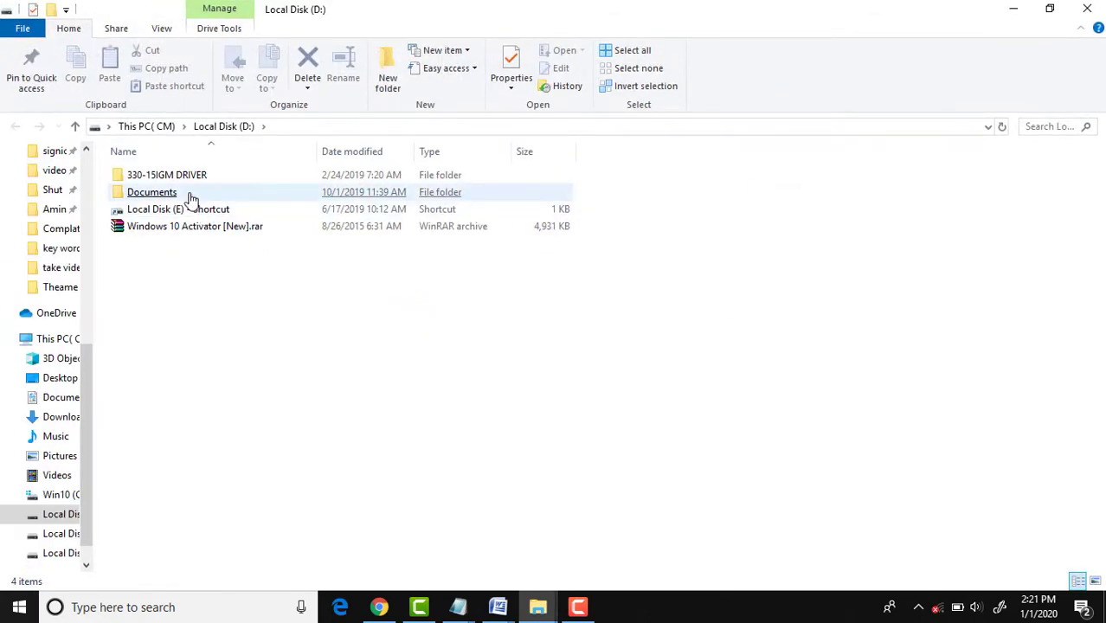
click(190, 197)
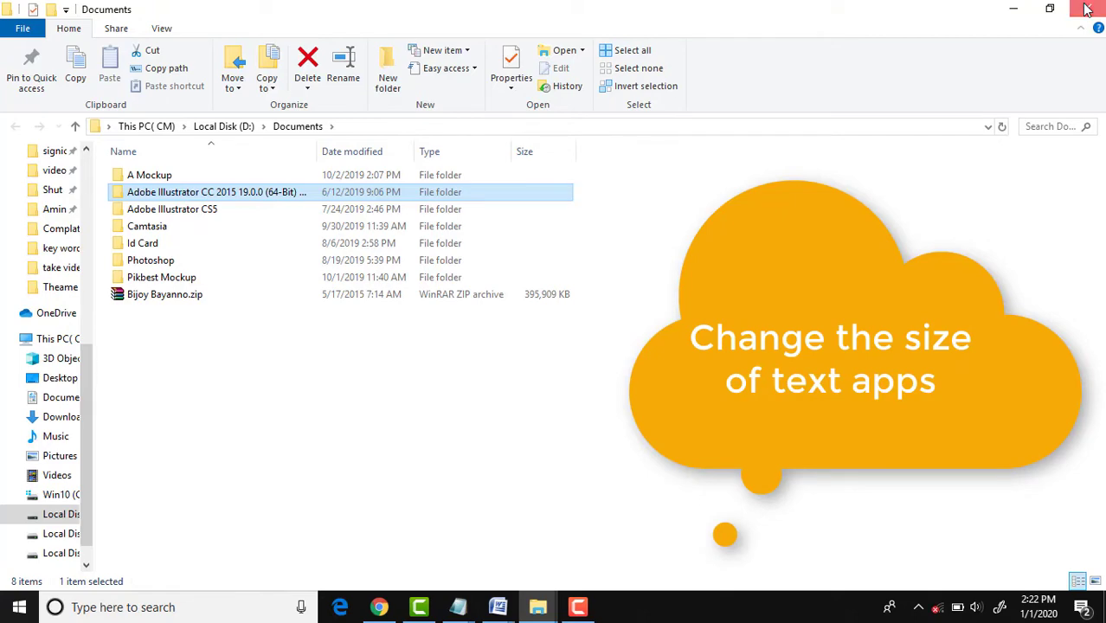
key(alt+Up)
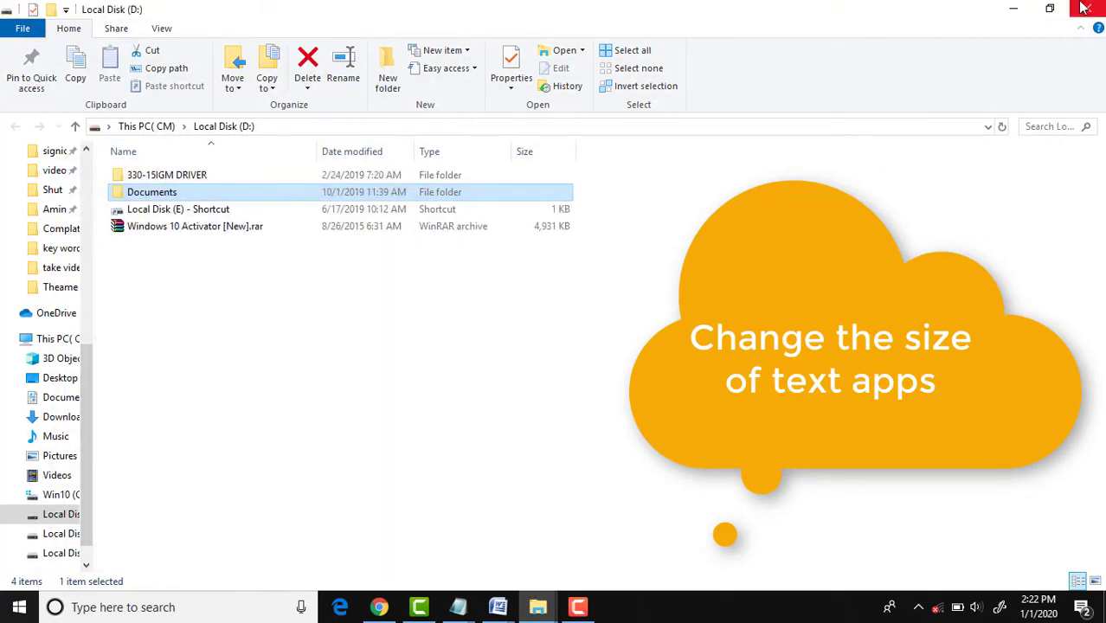
key(alt+Up)
click(1016, 10)
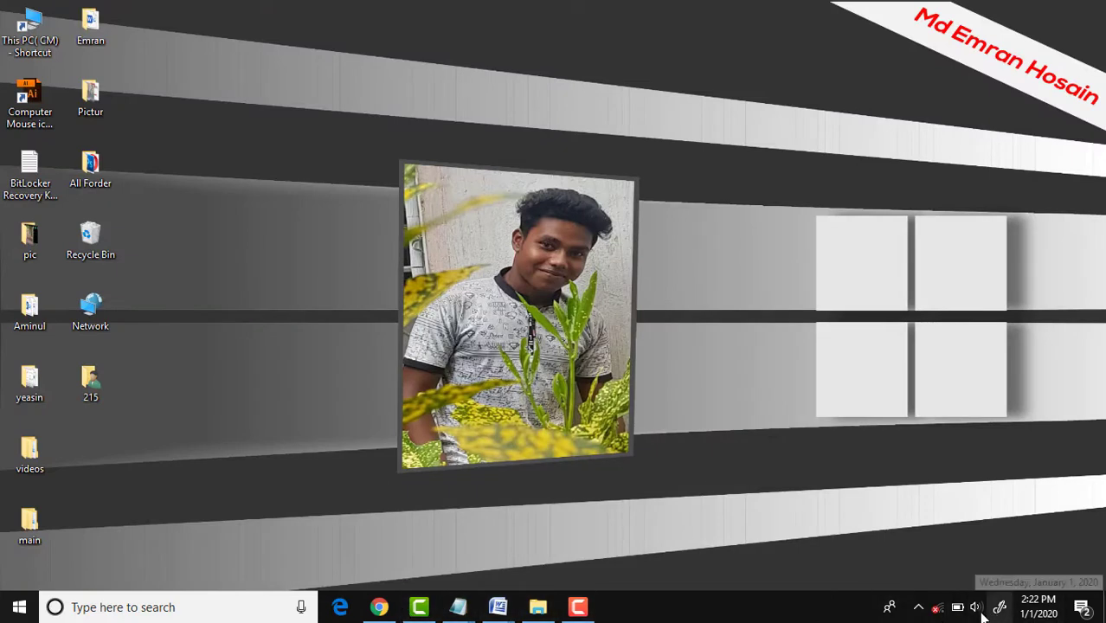
Step: Set the size of text, apps, and other items to 125% in the display settings and dismiss the blurry apps notification
mouse_move(538, 610)
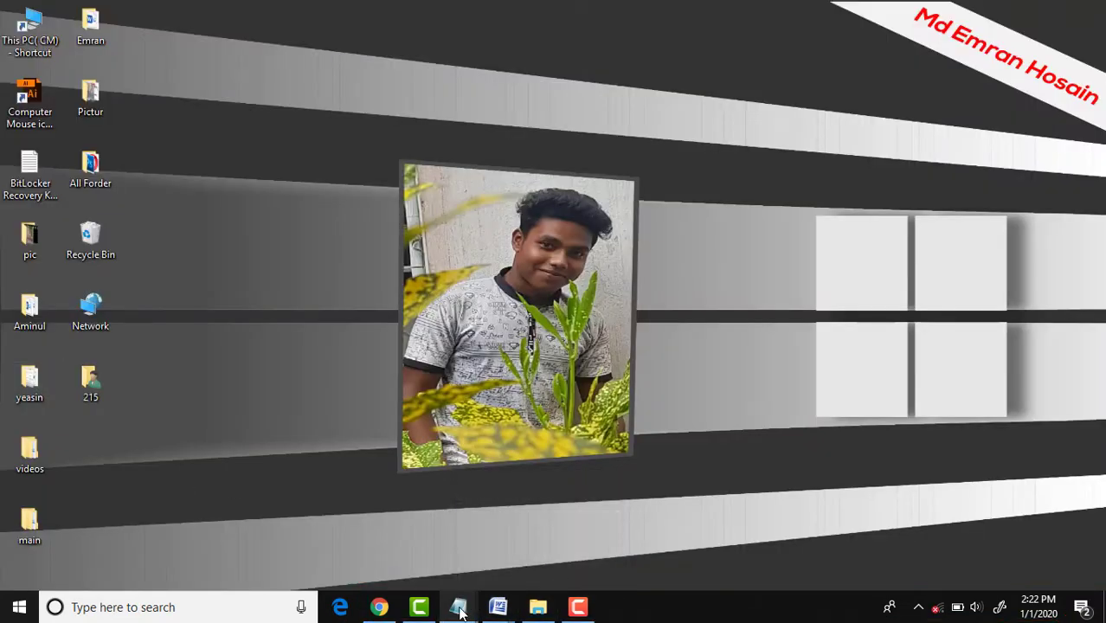
right_click(666, 98)
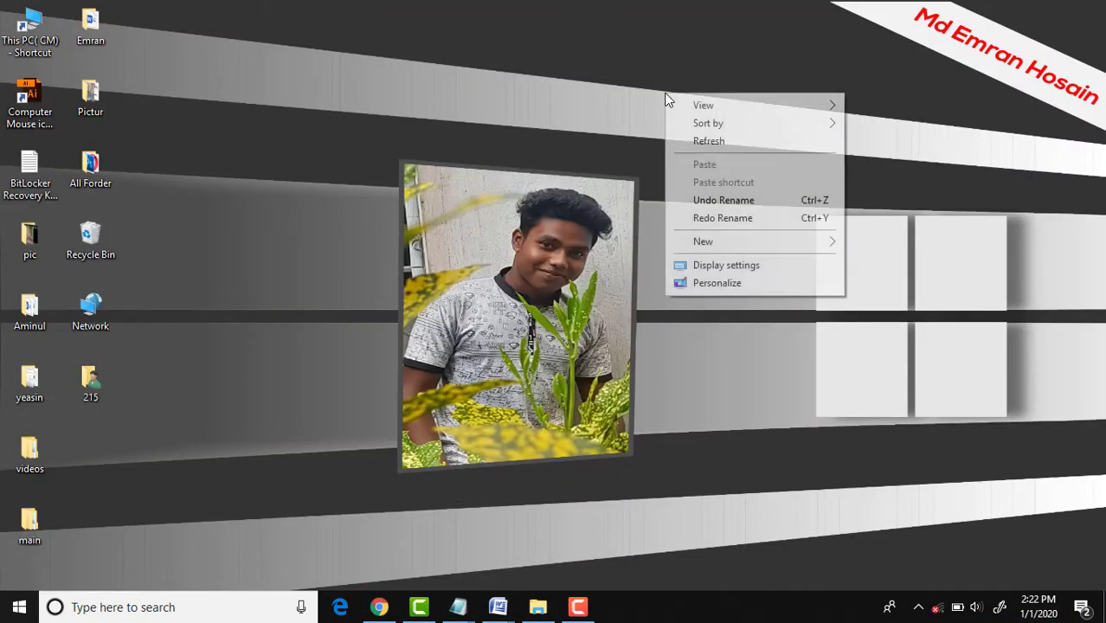
click(740, 266)
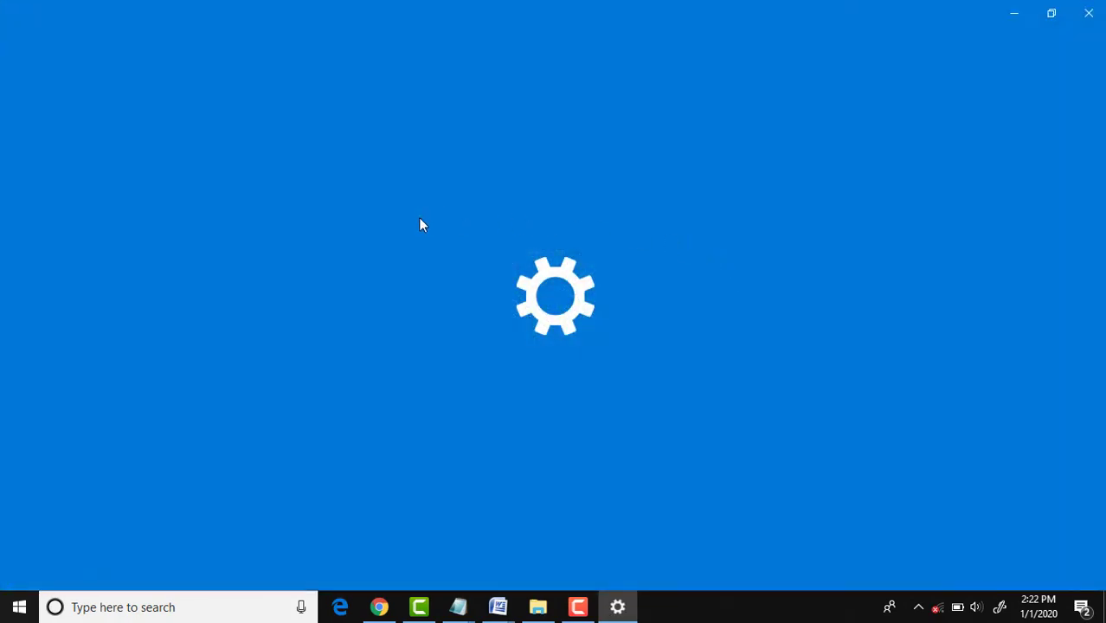
scroll(418, 319, down, 1)
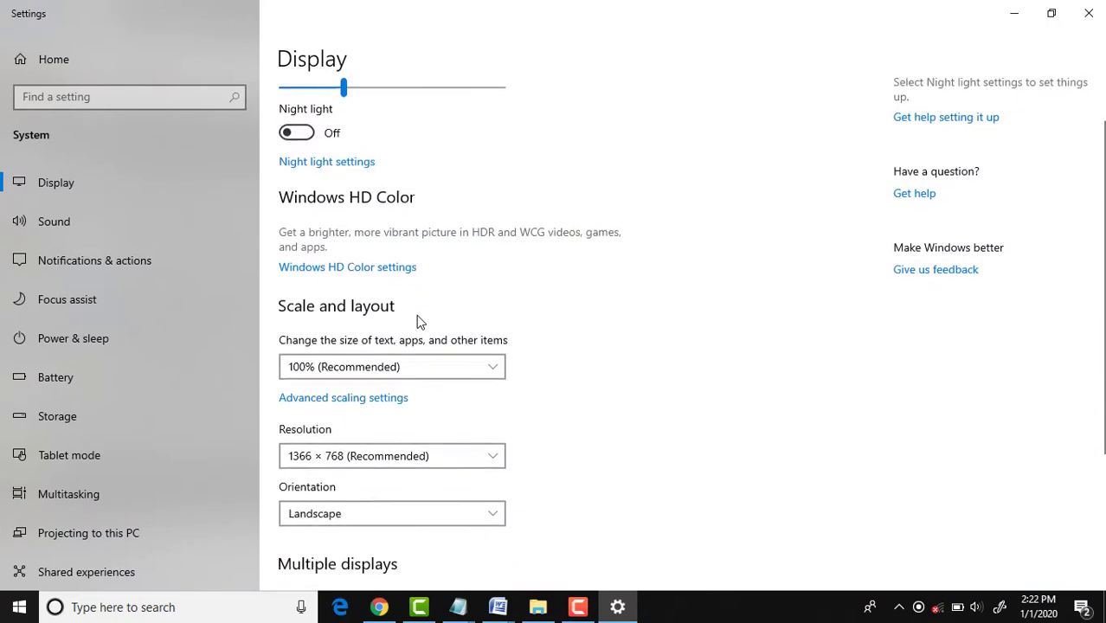
scroll(418, 318, down, 1)
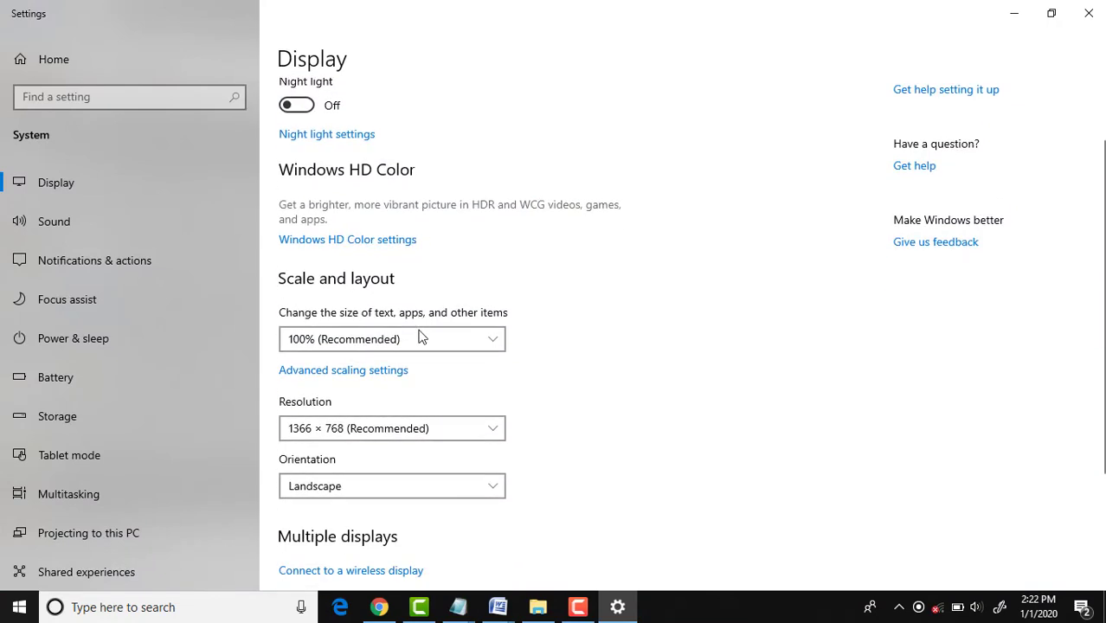
click(490, 338)
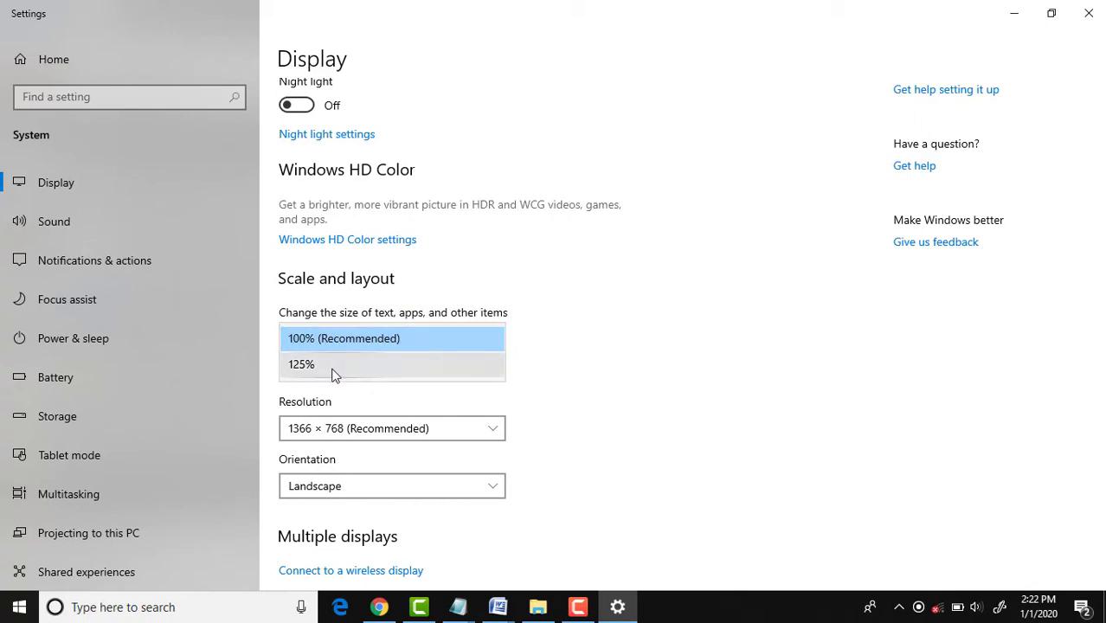
click(335, 364)
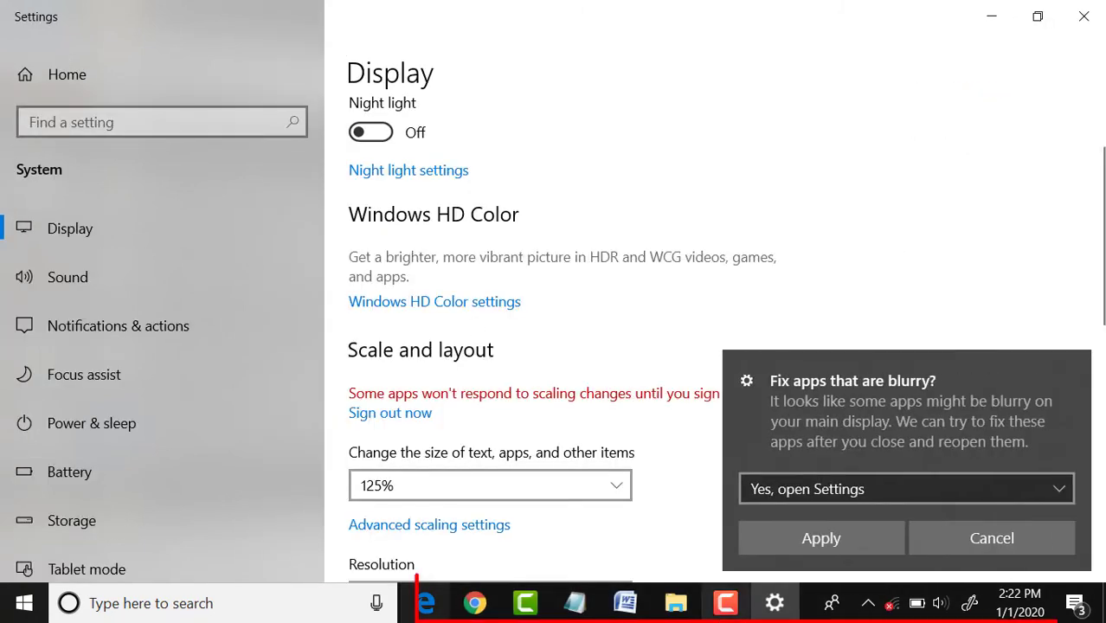
click(989, 545)
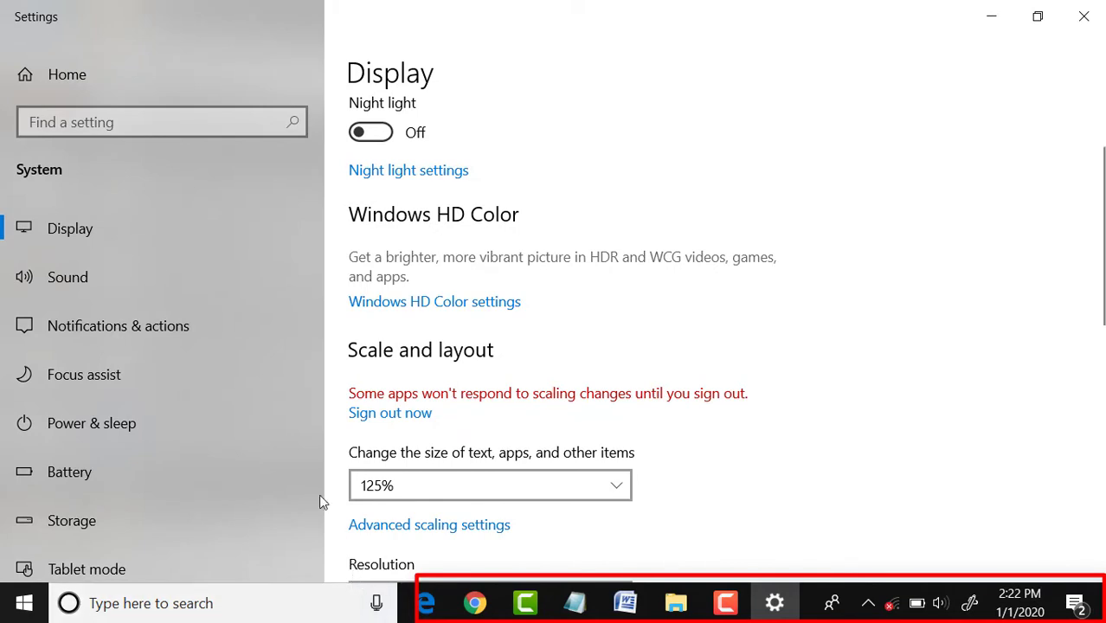
Step: Set the size of text, apps, and other items to 100% (Recommended) and return to the desktop
scroll(108, 286, down, 1)
scroll(105, 313, down, 3)
scroll(106, 310, up, 5)
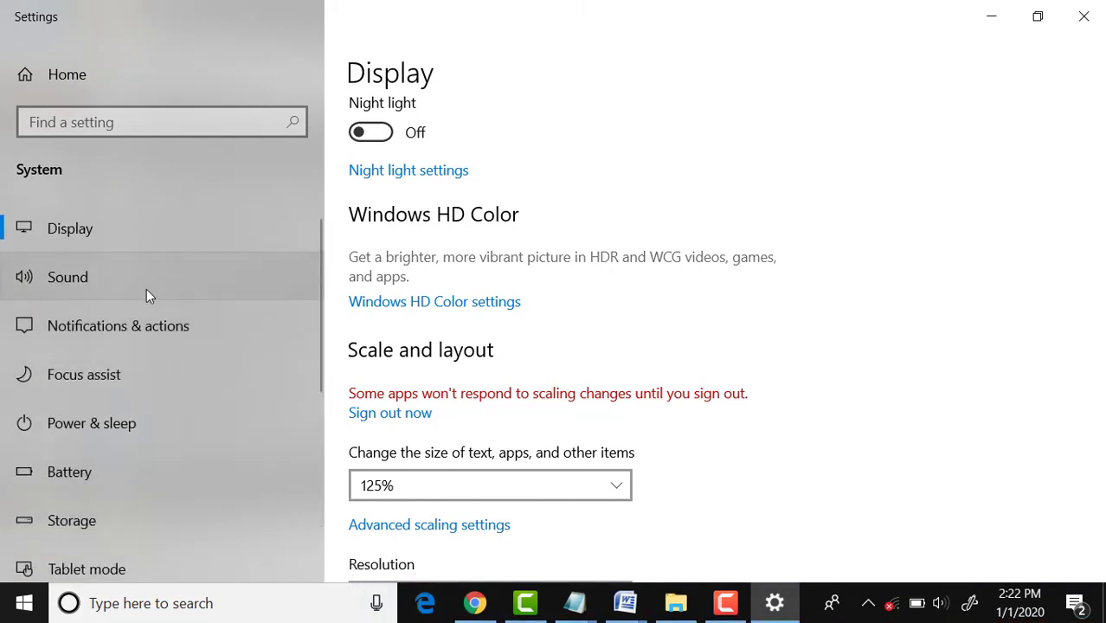
click(614, 487)
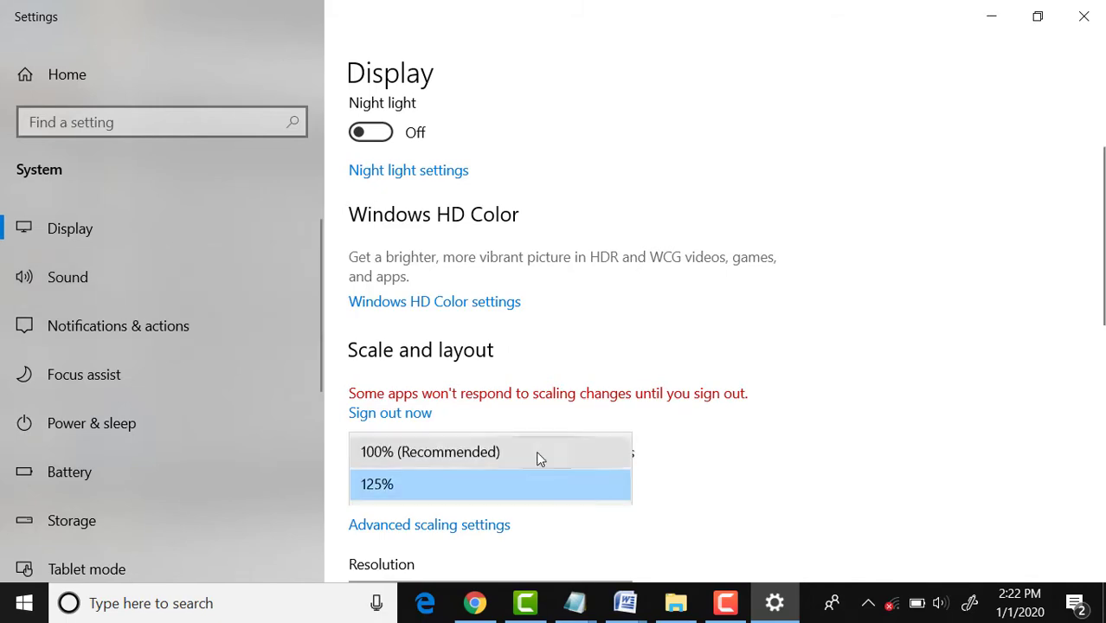
click(537, 452)
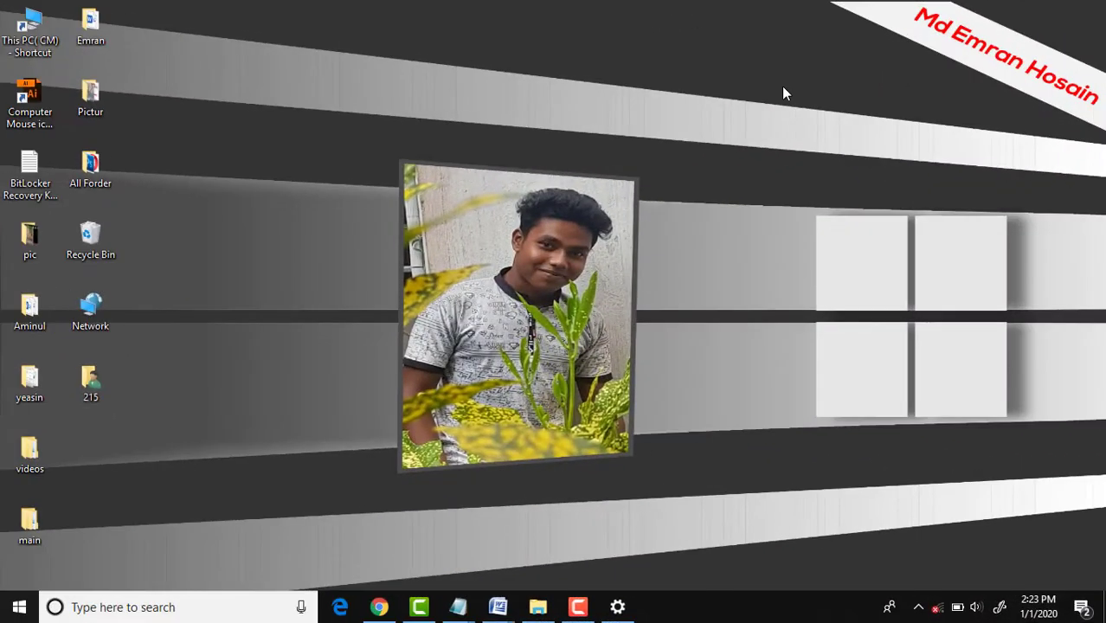
Step: In the display settings, lower the screen brightness to about 9 and raise it to roughly two thirds before minimising the window
right_click(643, 58)
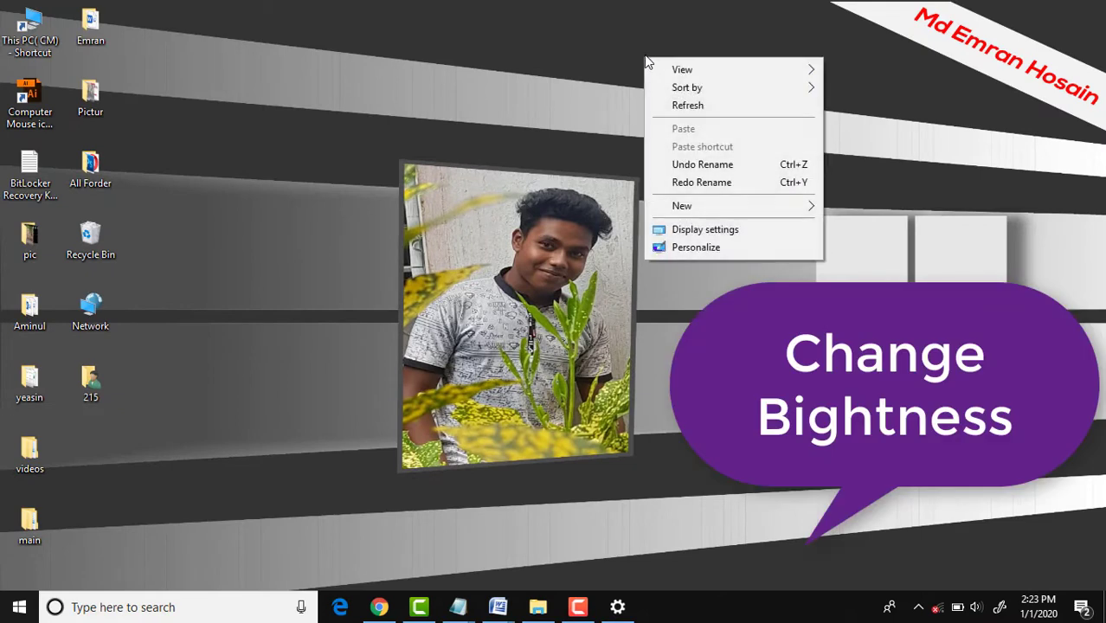
click(738, 230)
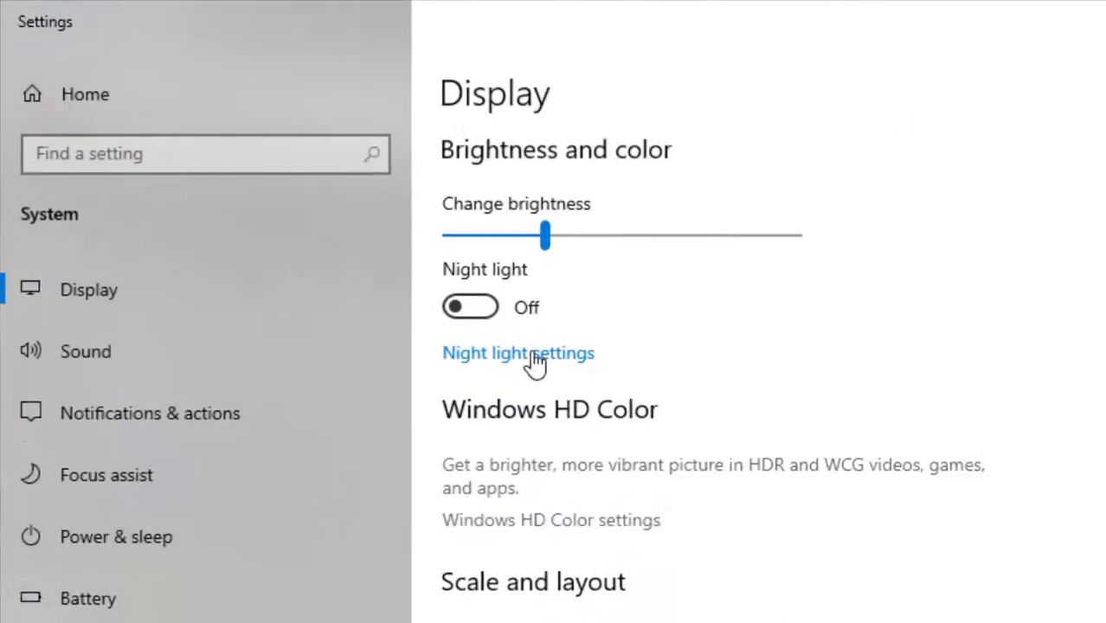
drag(542, 233, 463, 231)
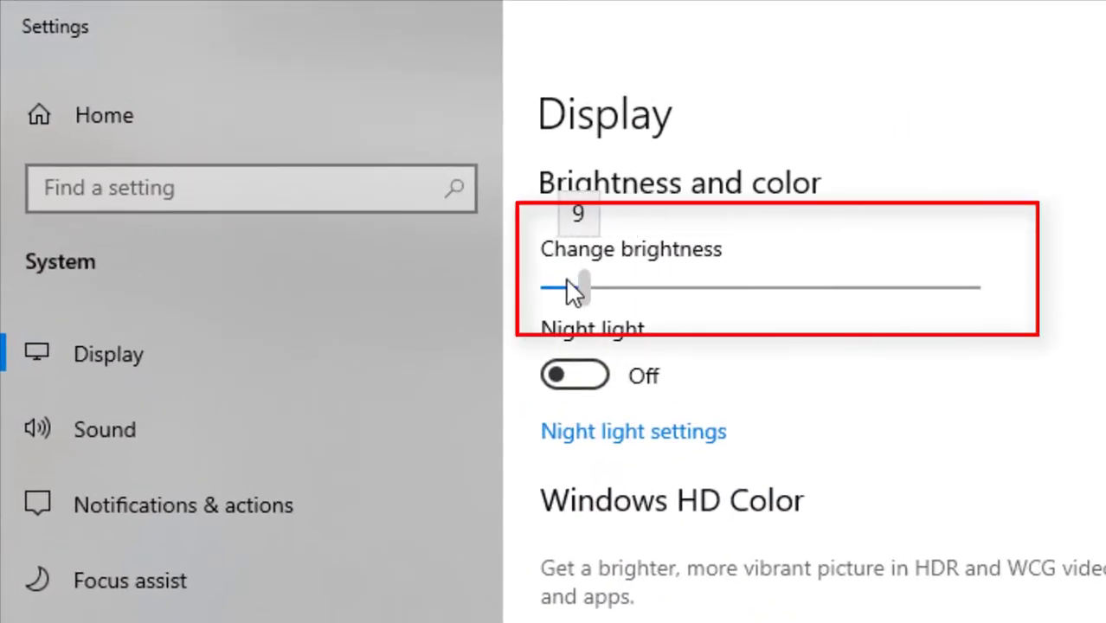
drag(567, 279, 674, 275)
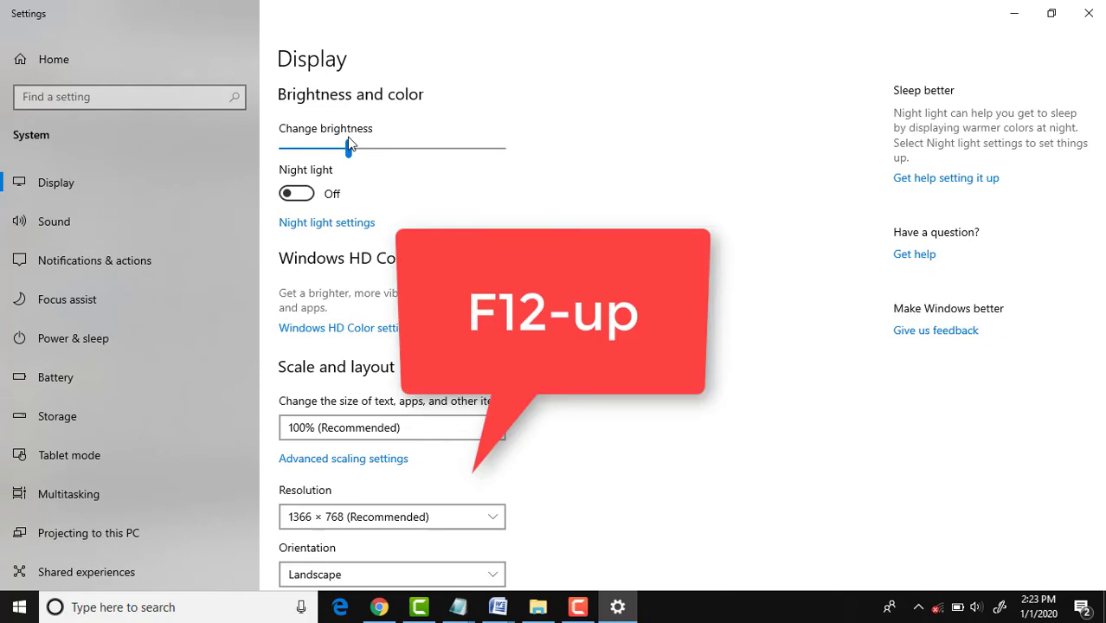
key(F12)
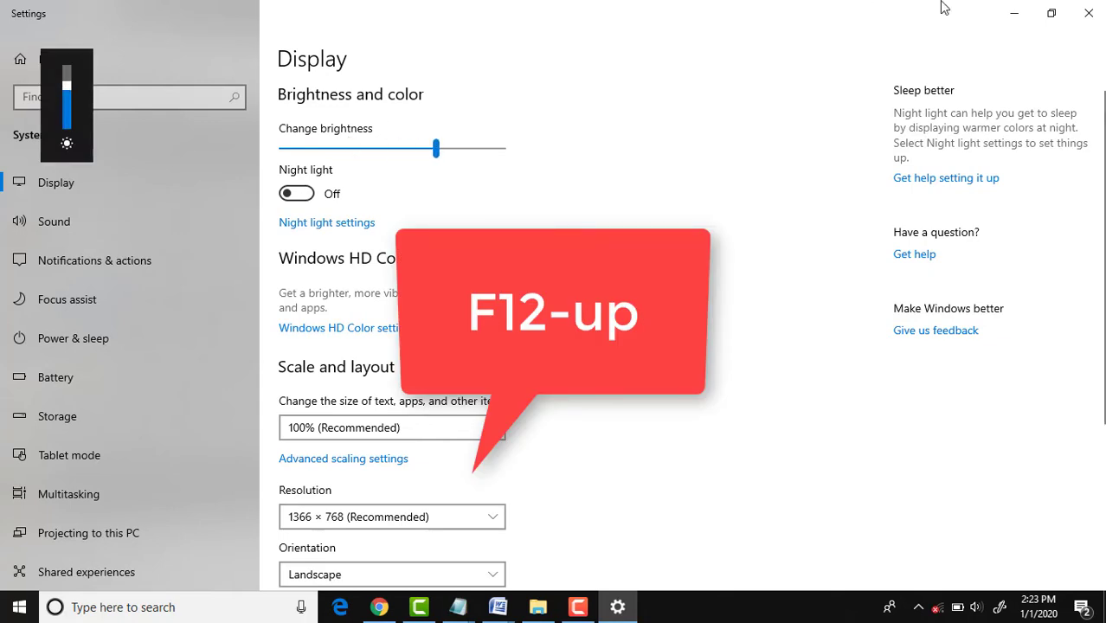
click(1014, 13)
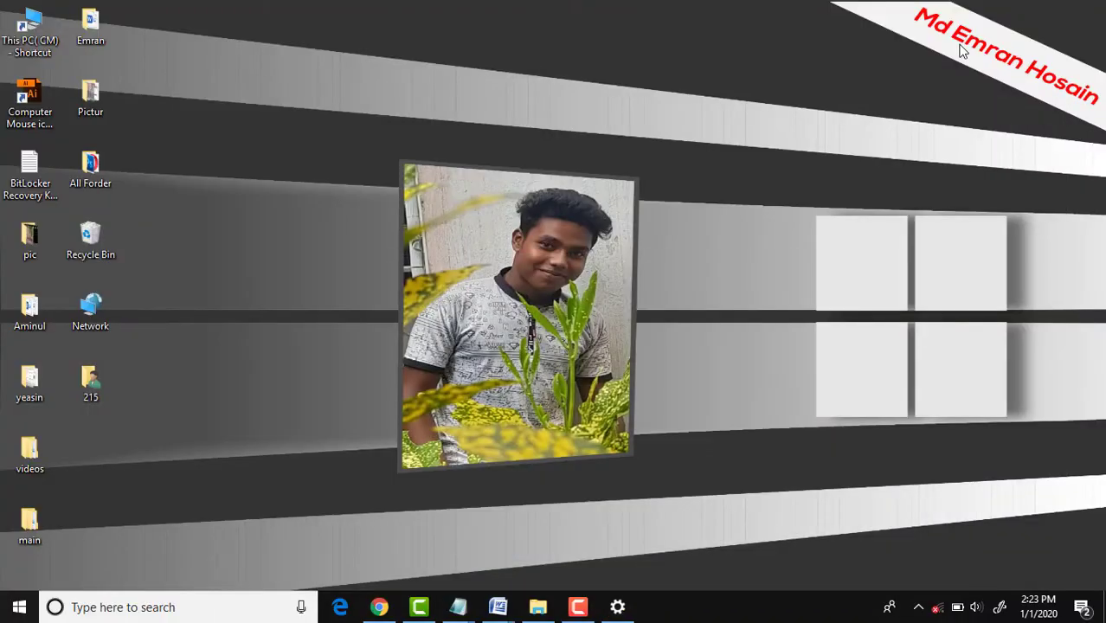
Step: Lower the screen brightness directly from the desktop and raise it again
key(F11)
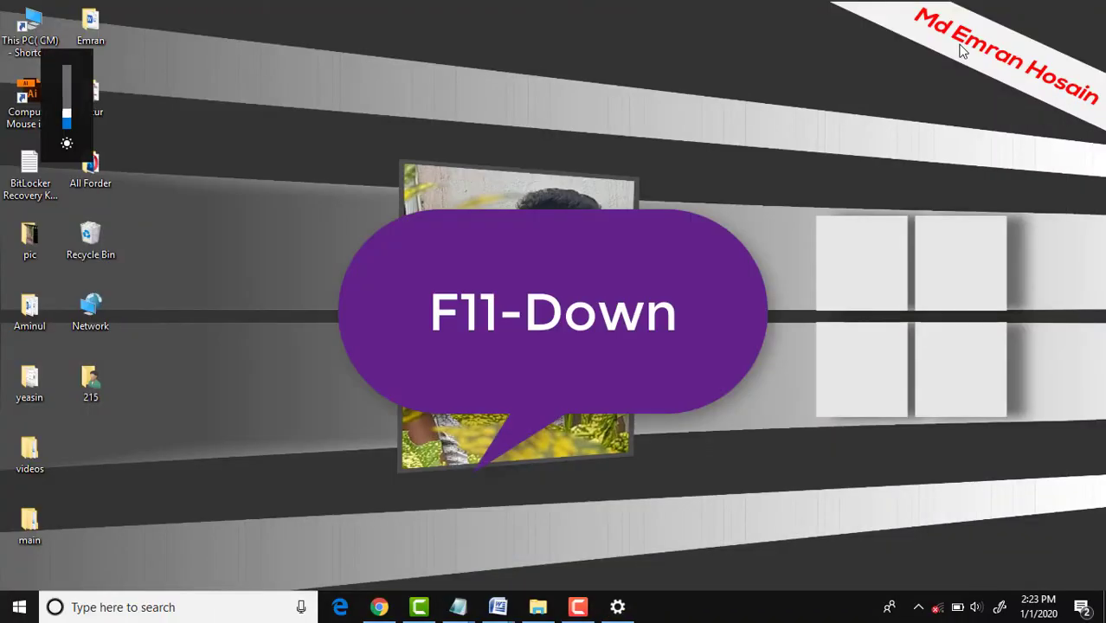
key(F12)
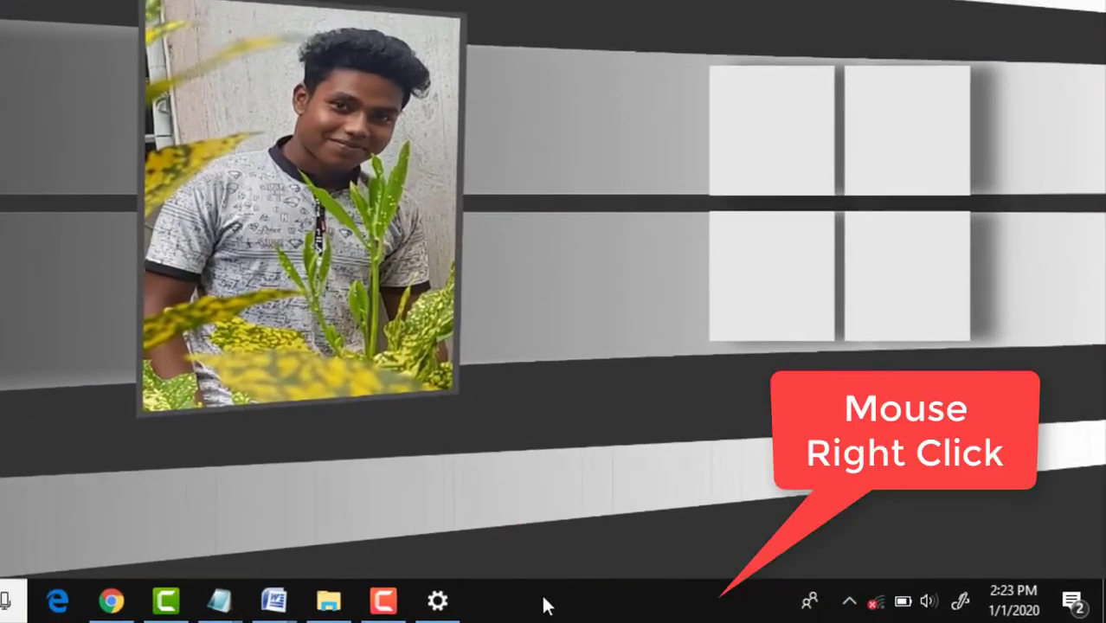
Step: Unlock the taskbar and dock it along the top edge of the screen, followed by the left edge
right_click(697, 606)
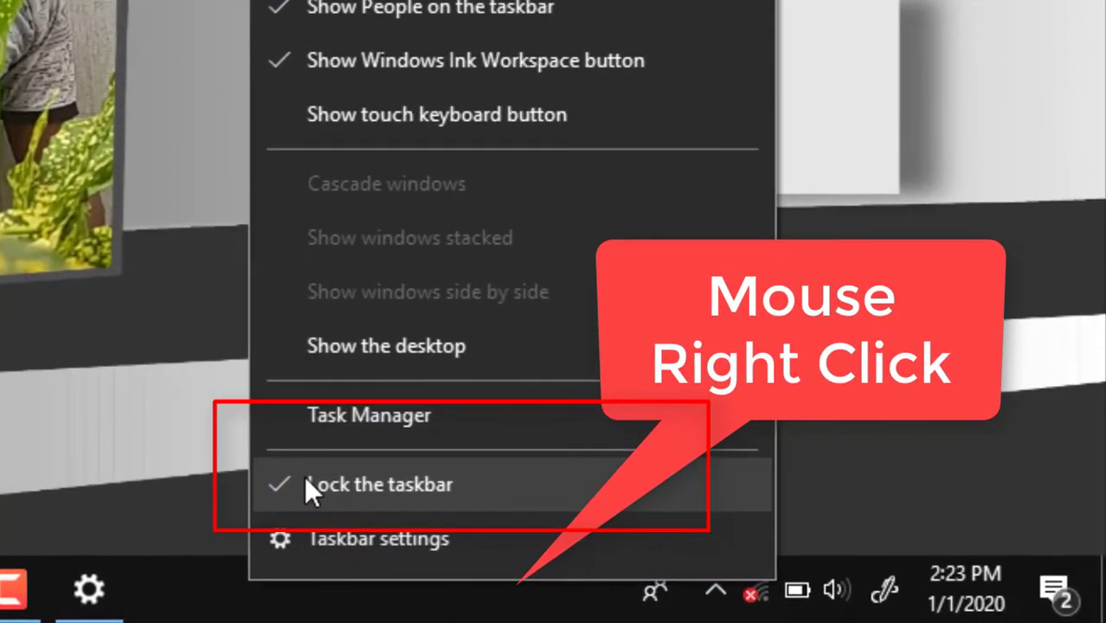
click(537, 528)
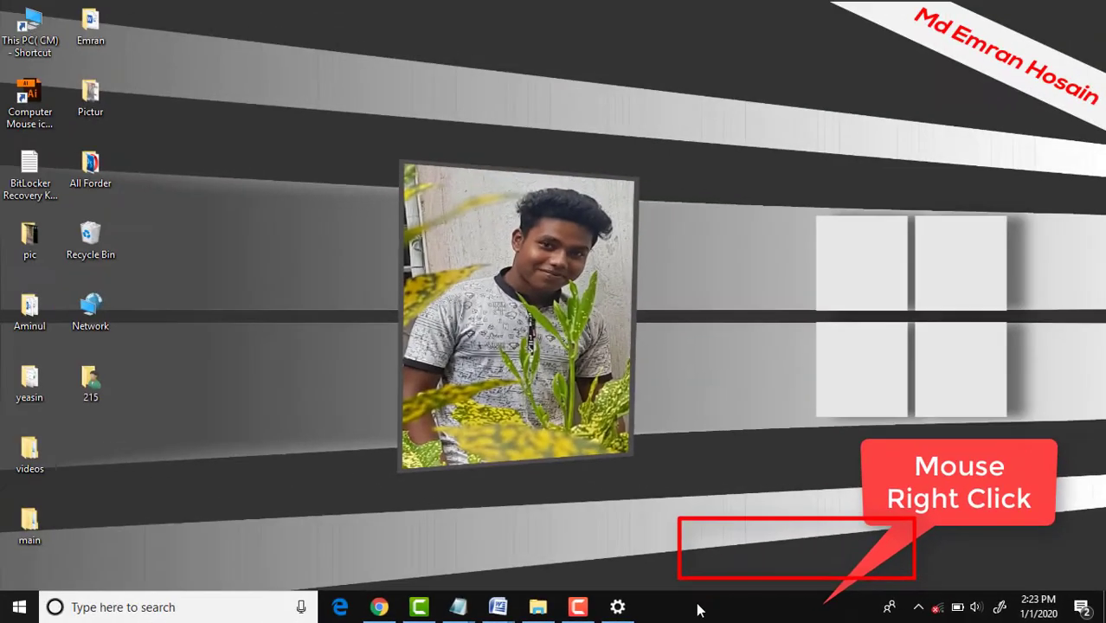
drag(697, 606, 695, 53)
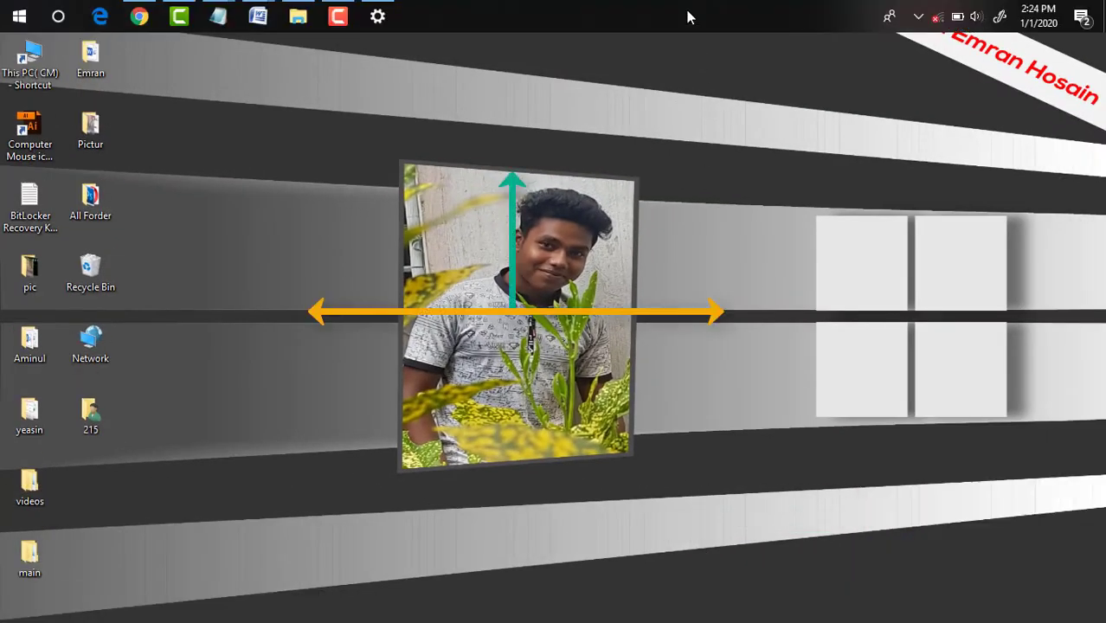
drag(662, 6, 113, 296)
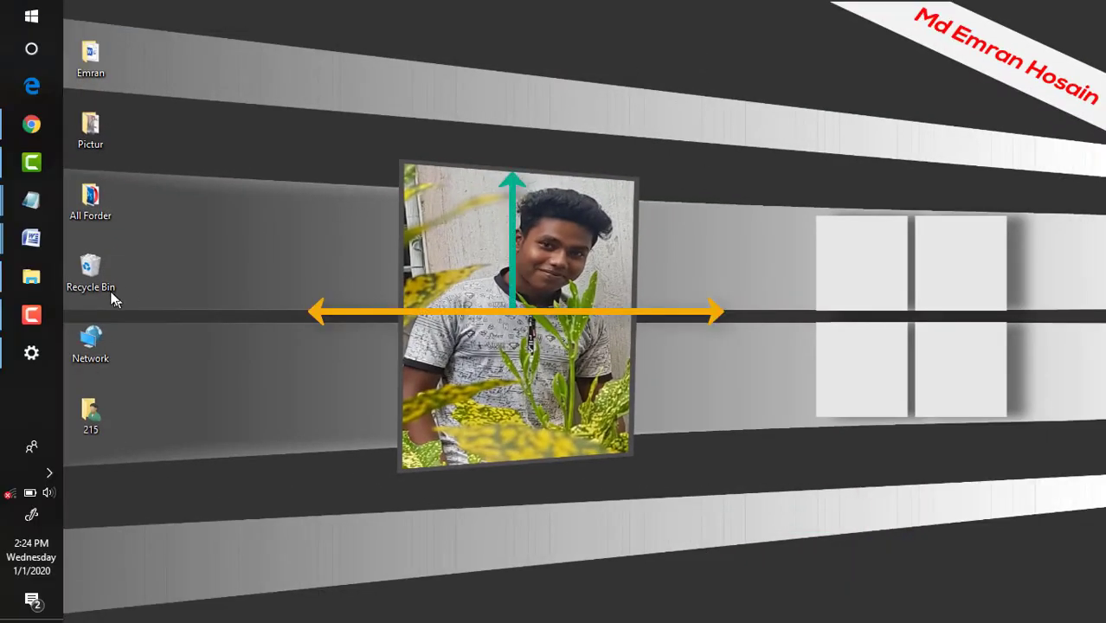
Step: Dock the taskbar along the bottom, top and again the bottom edge of the screen, and lock it there
drag(13, 390, 585, 599)
drag(713, 268, 686, 7)
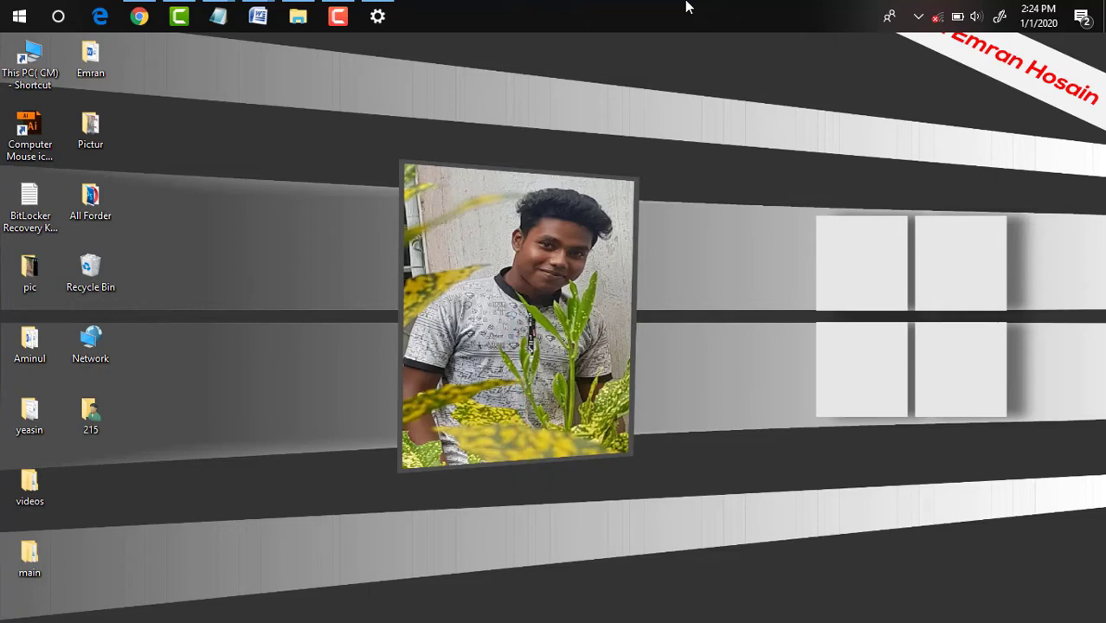
drag(679, 302, 681, 602)
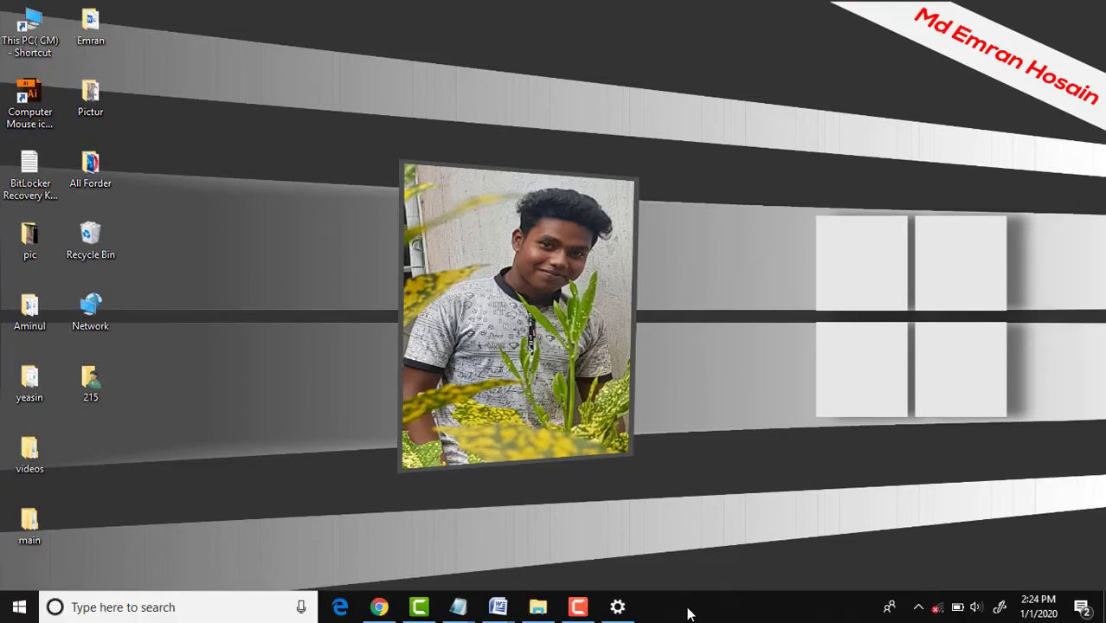
right_click(663, 612)
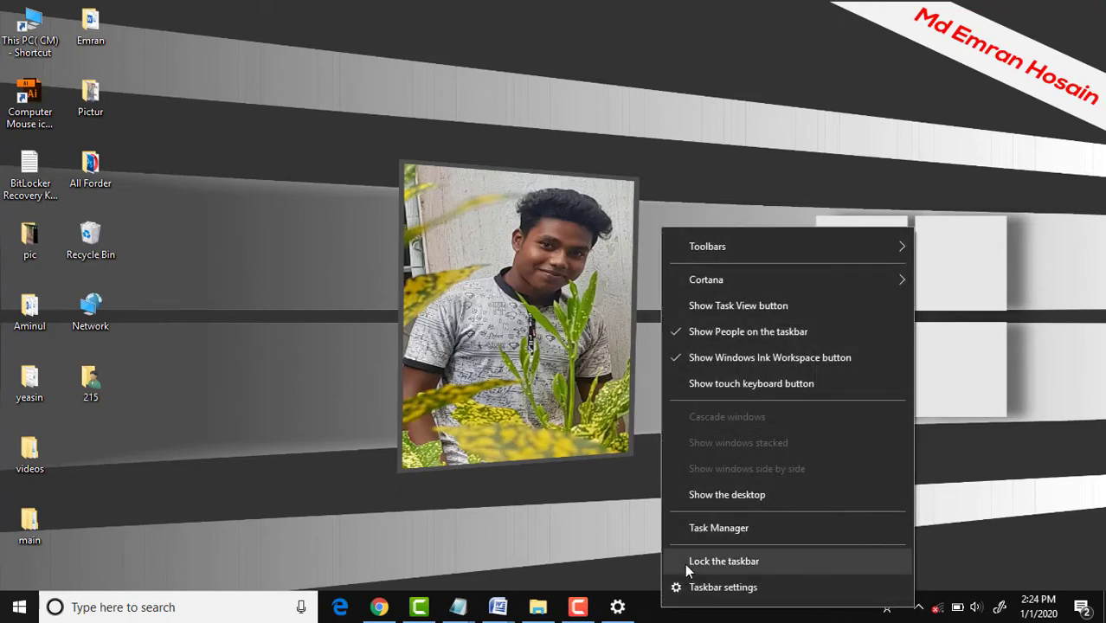
click(684, 564)
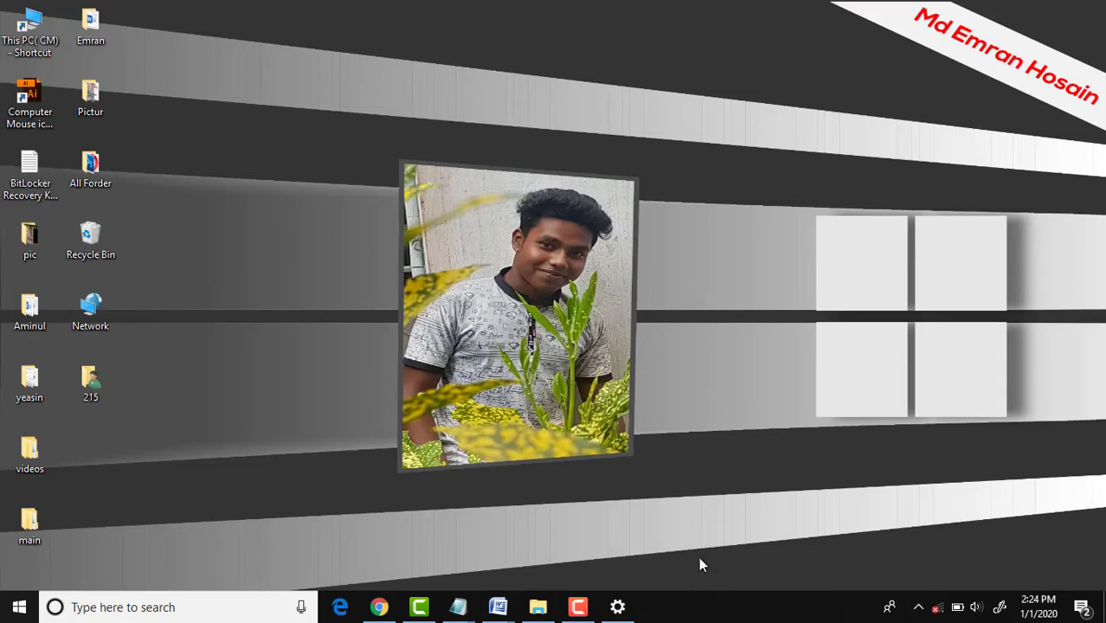
Step: Unlock the taskbar again, try it along the right edge of the screen, return it to the bottom edge and lock it
right_click(692, 604)
click(726, 548)
drag(698, 609, 1020, 329)
drag(621, 86, 709, 597)
right_click(698, 610)
click(704, 560)
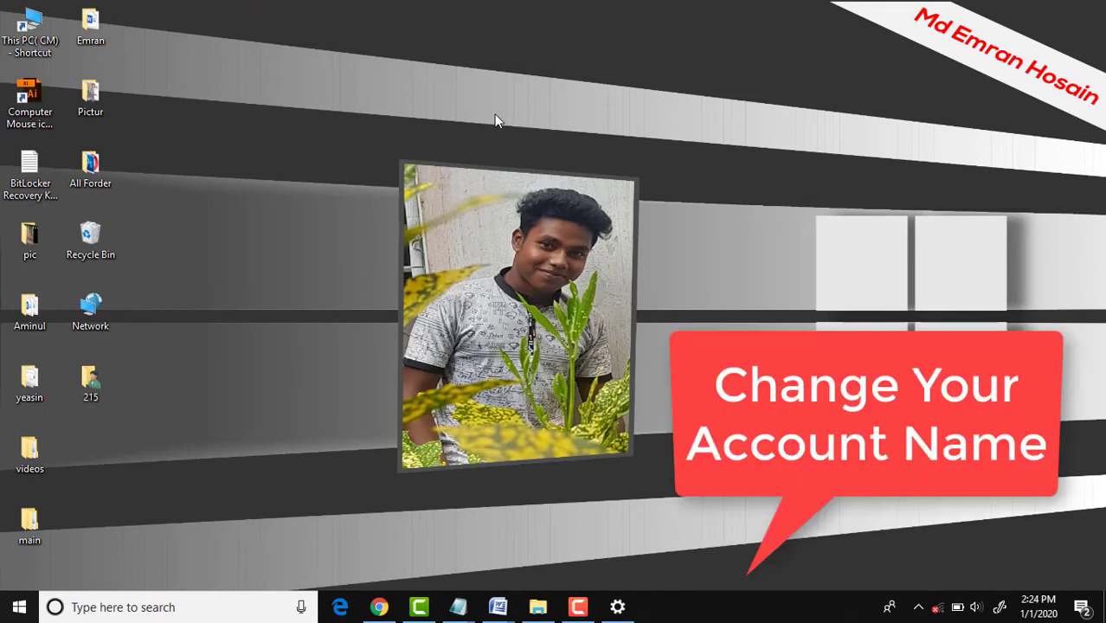
Step: Refresh the desktop twice
right_click(495, 115)
click(547, 149)
right_click(496, 98)
click(548, 146)
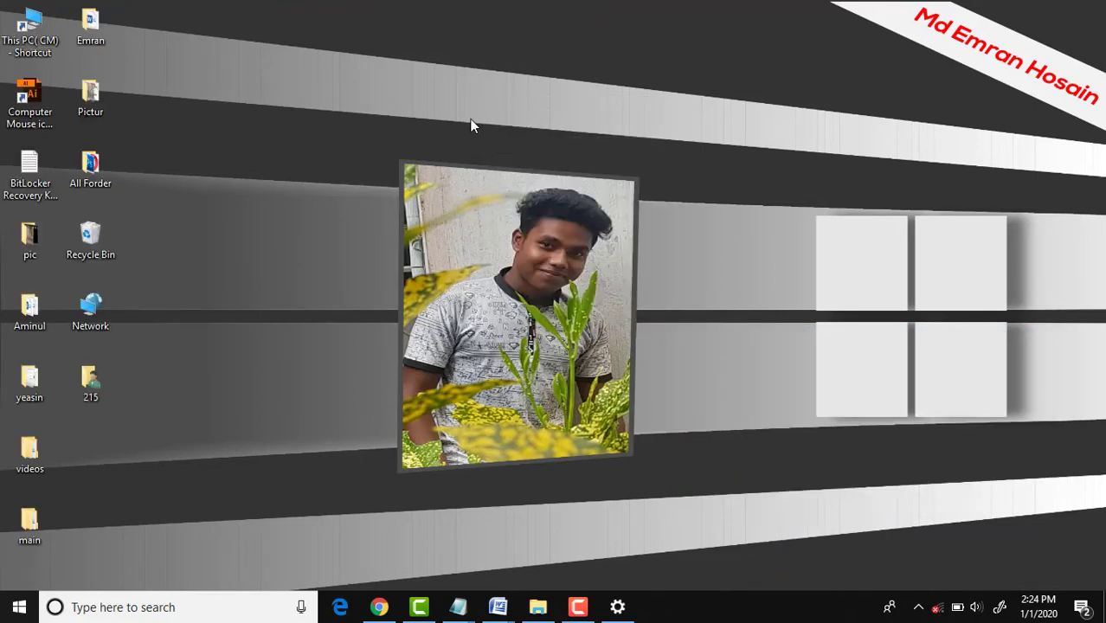
Step: Find the Control Panel with the search term "con" and open its User Accounts settings
key(super)
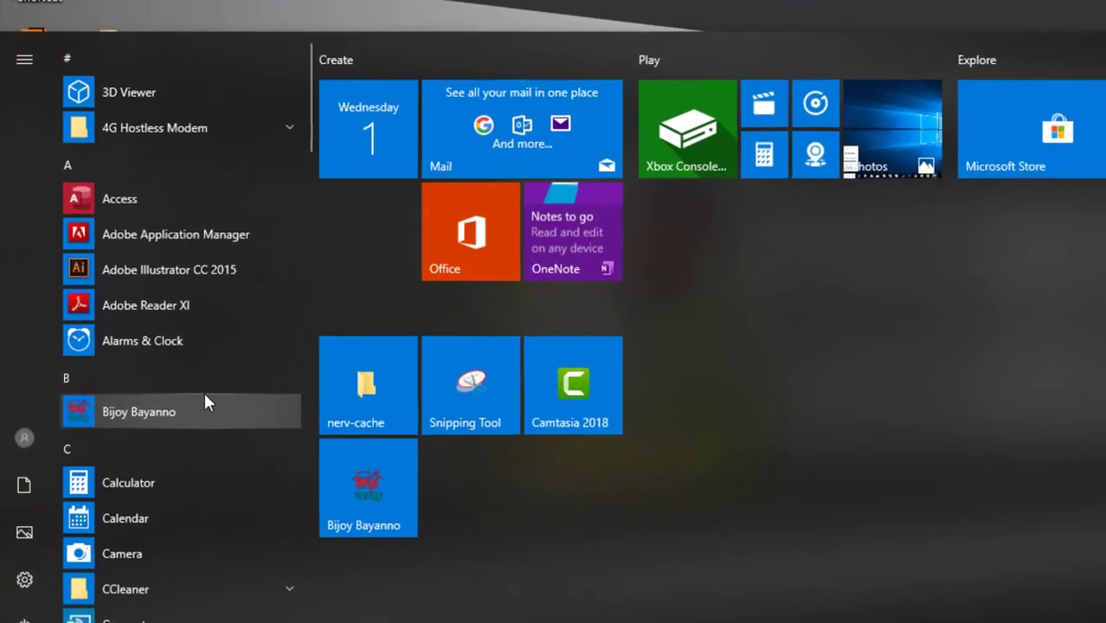
text(co)
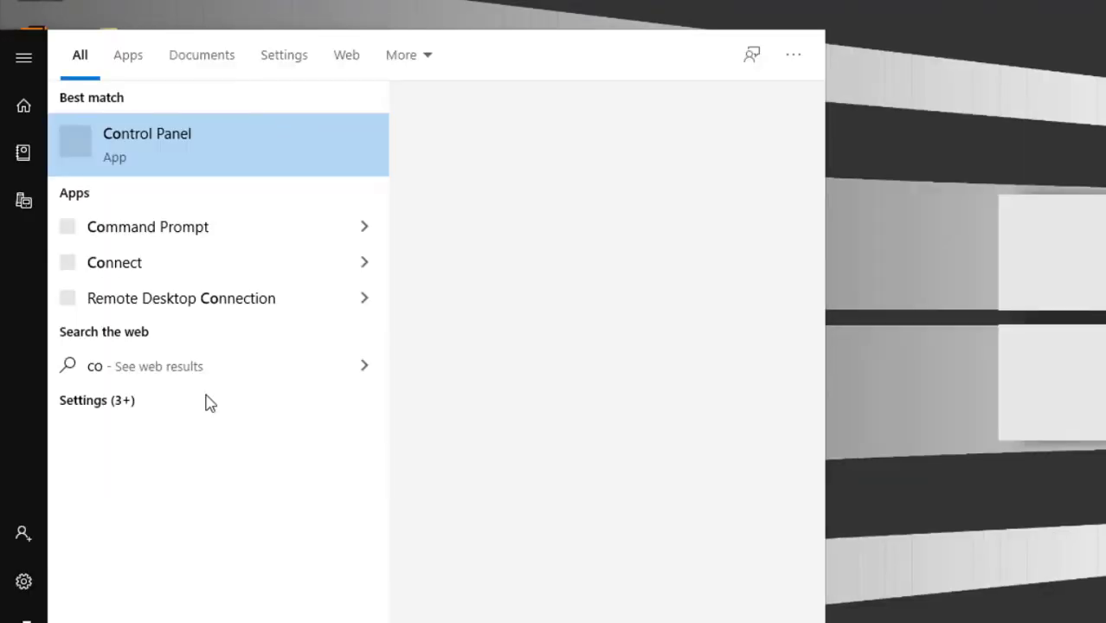
text(n)
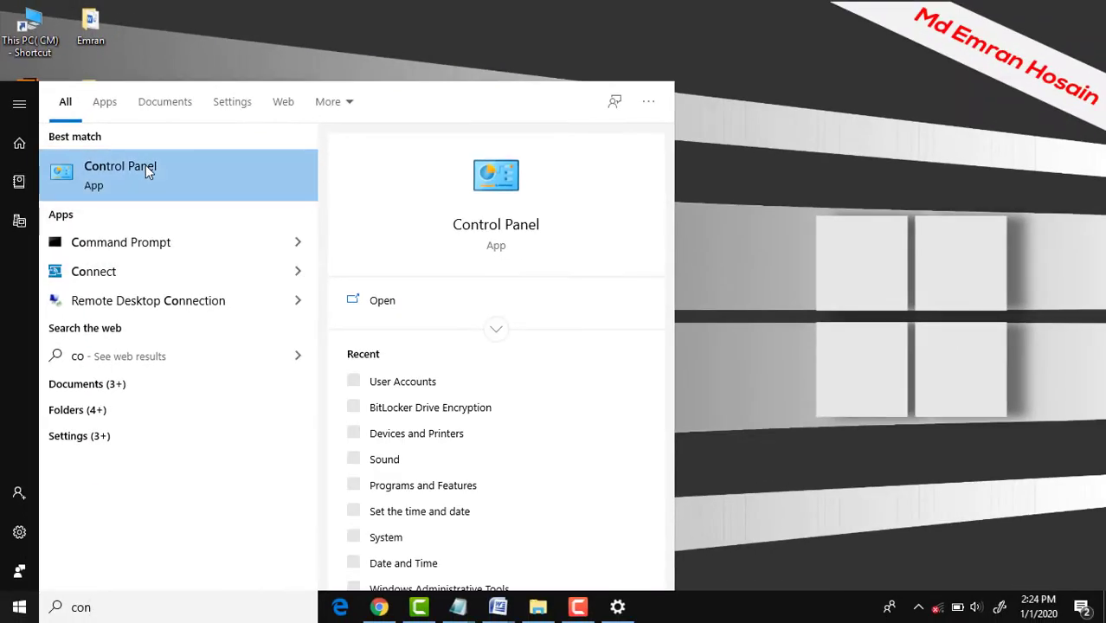
click(145, 166)
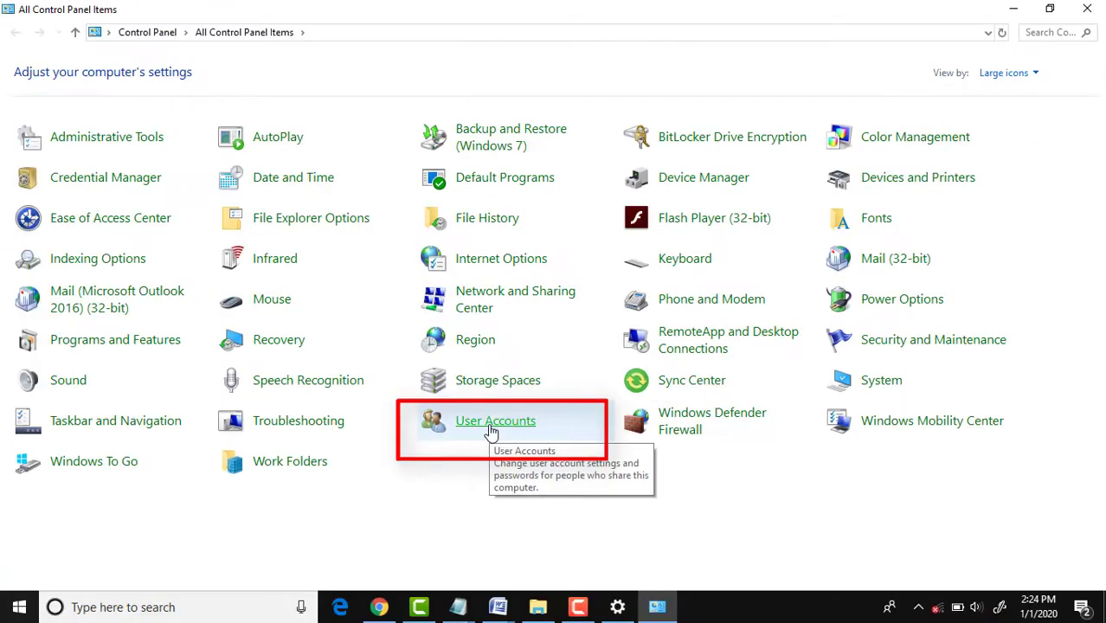
click(491, 429)
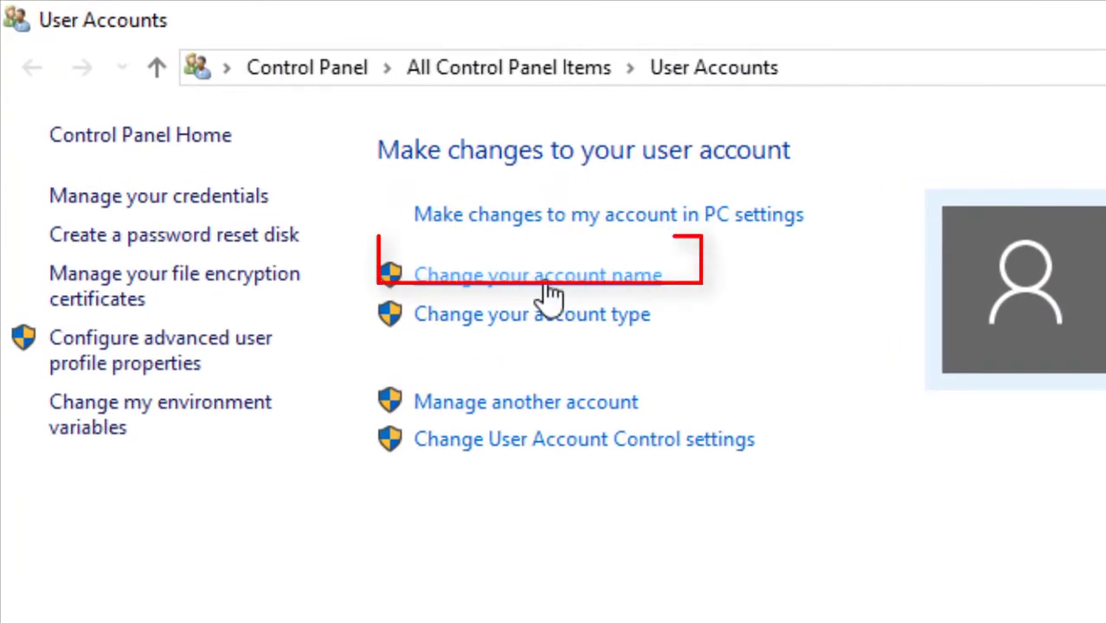
Step: Change the name of the local administrator account by entering the new account name and applying it
click(548, 288)
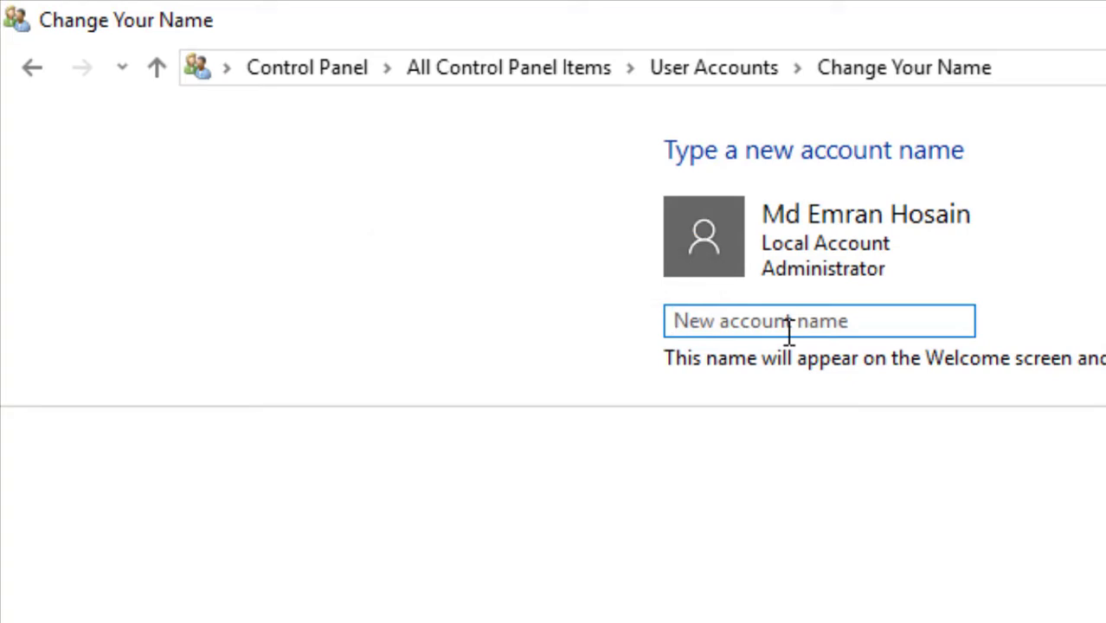
text(Technolog)
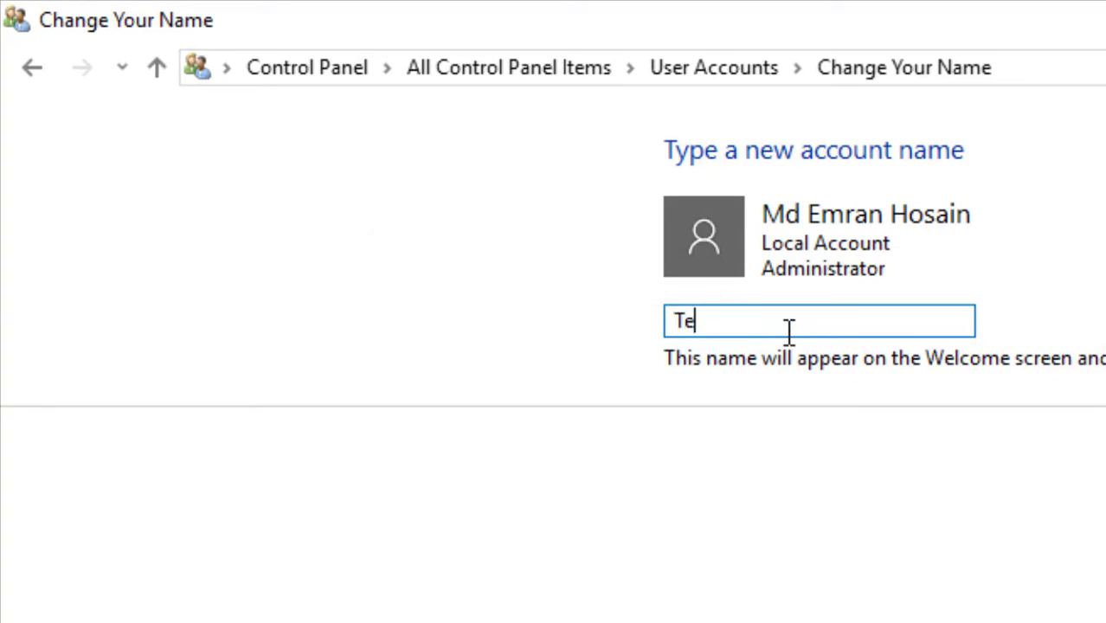
text(y Wkfe tanu)
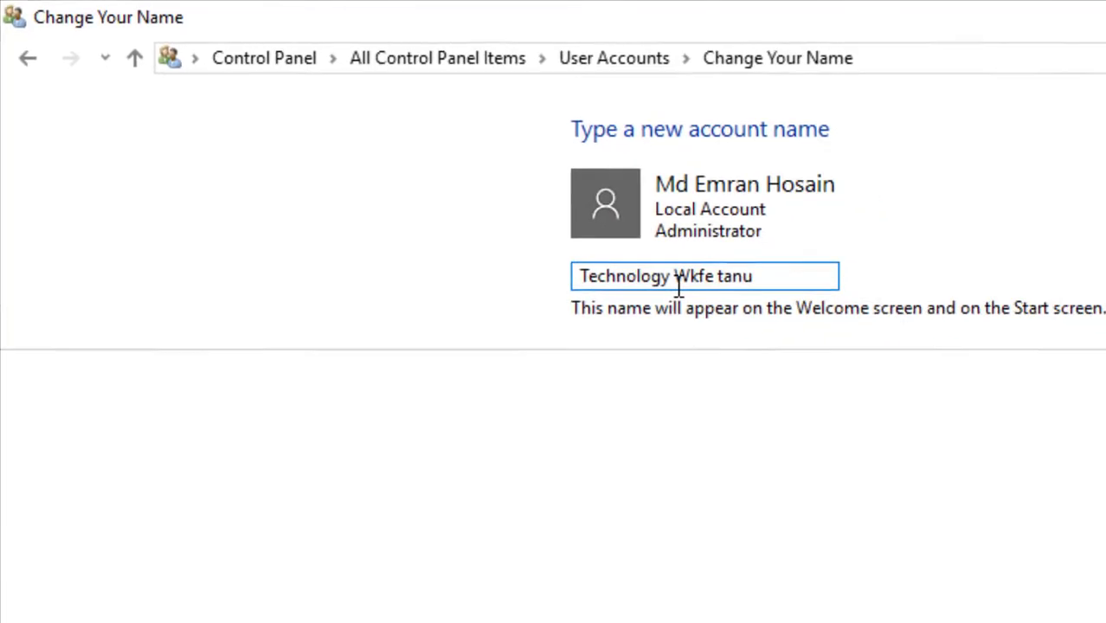
click(705, 216)
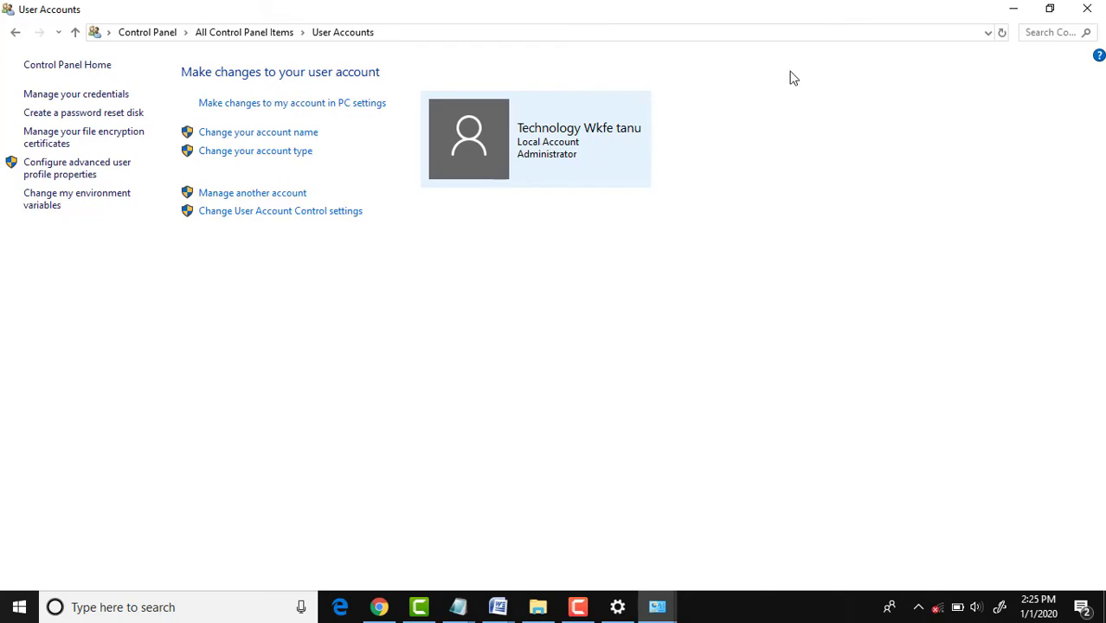
Step: Minimise the User Accounts and Control Panel windows and refresh the desktop twice
click(1012, 10)
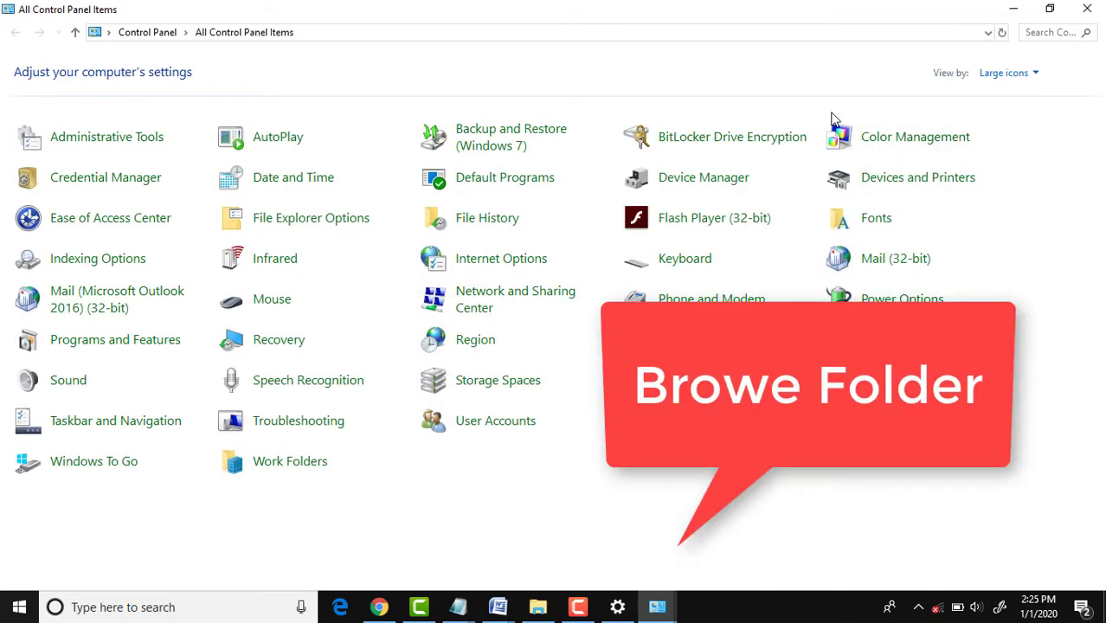
click(1013, 9)
right_click(619, 29)
click(695, 72)
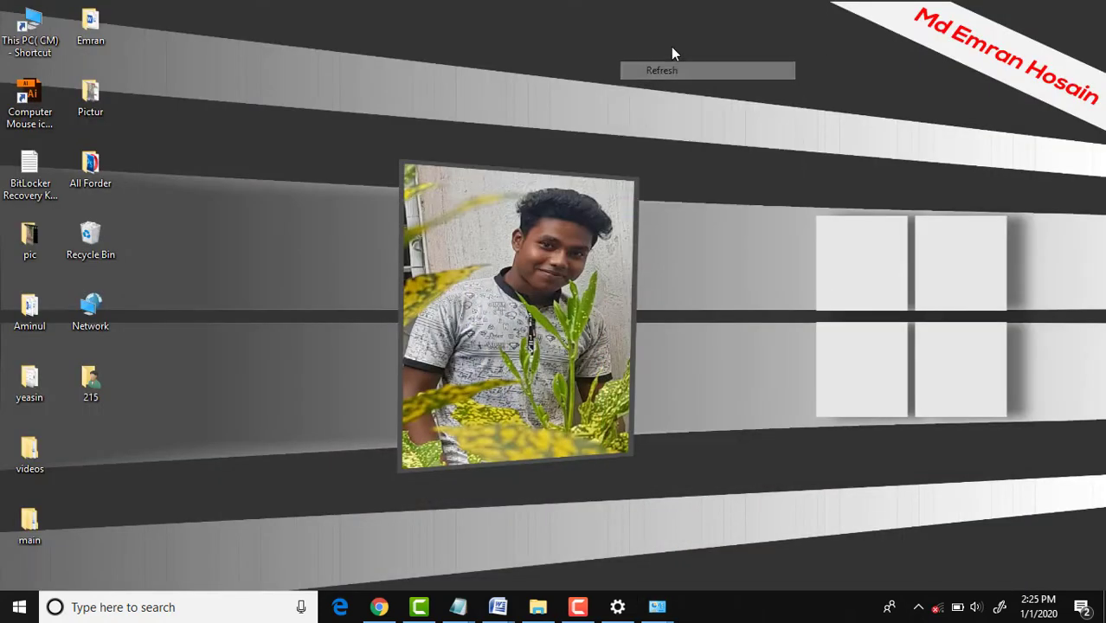
right_click(671, 48)
click(709, 94)
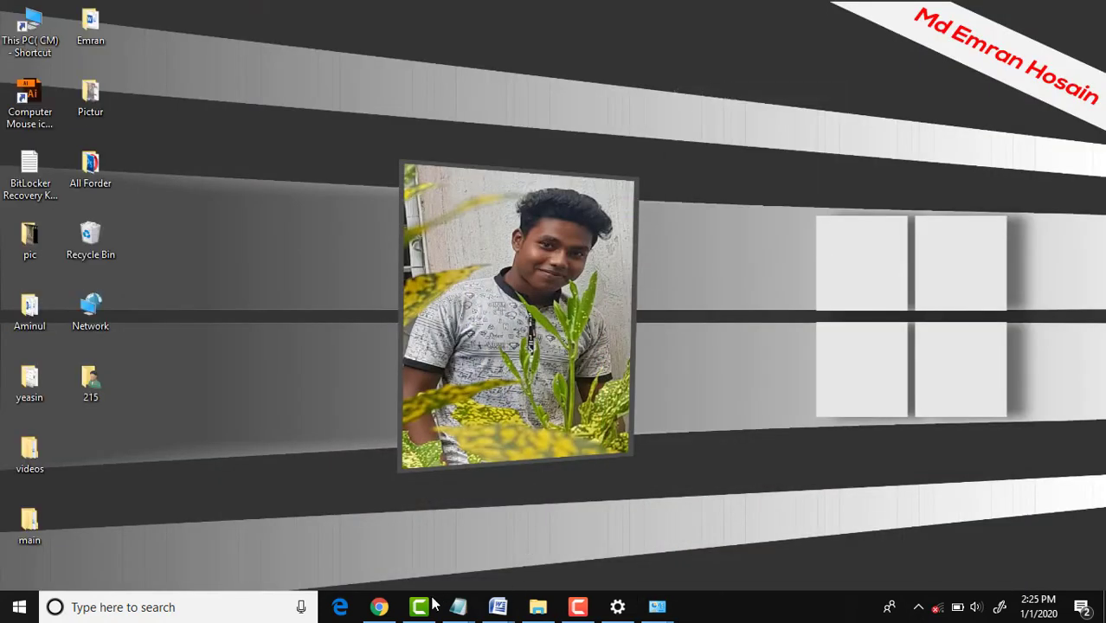
Step: From This PC in File Explorer, open Local Disk (E:) and its Pic folder
click(537, 606)
click(394, 295)
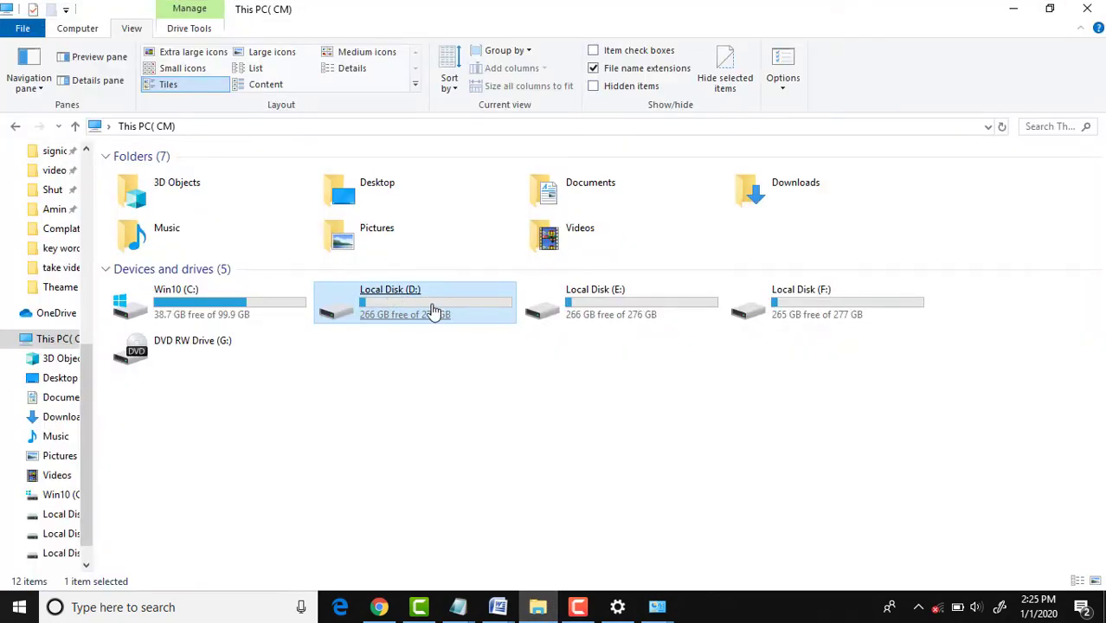
click(607, 235)
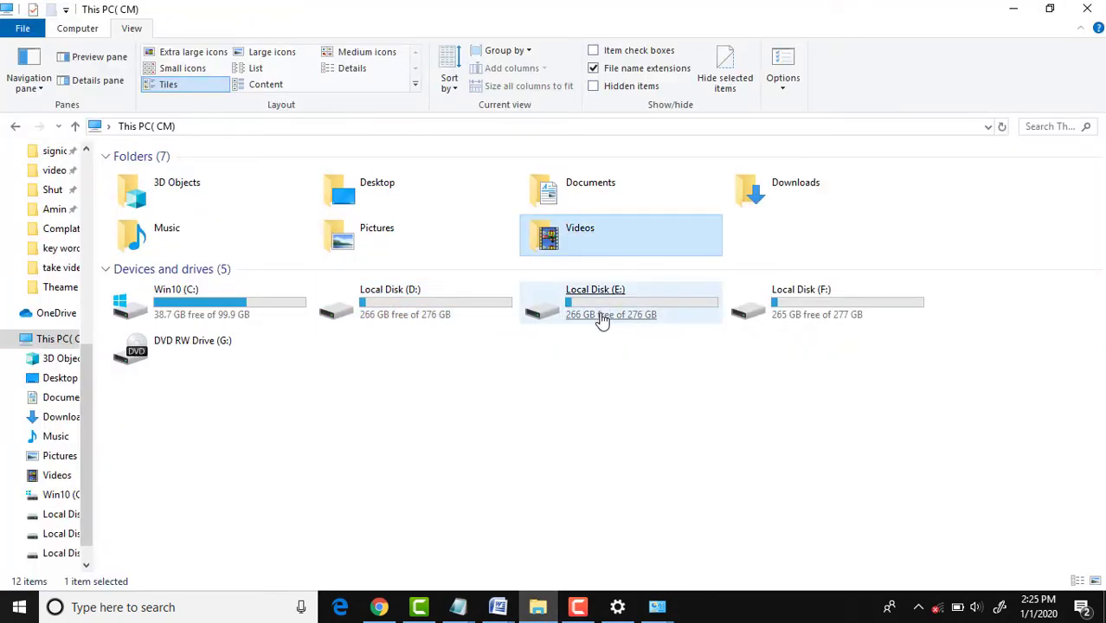
click(597, 310)
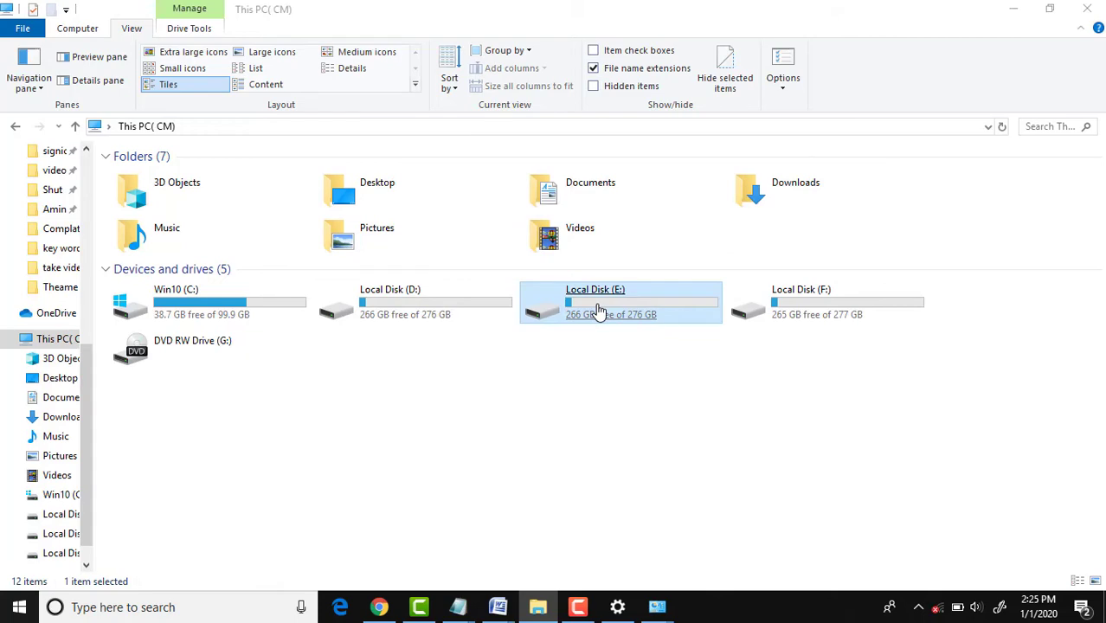
double_click(597, 309)
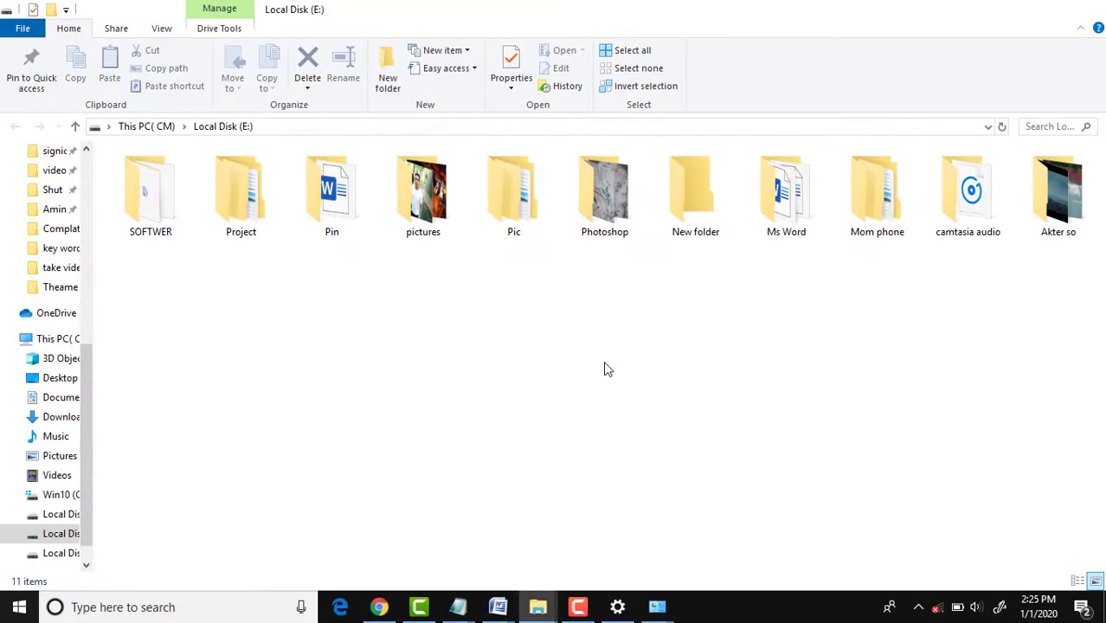
double_click(513, 226)
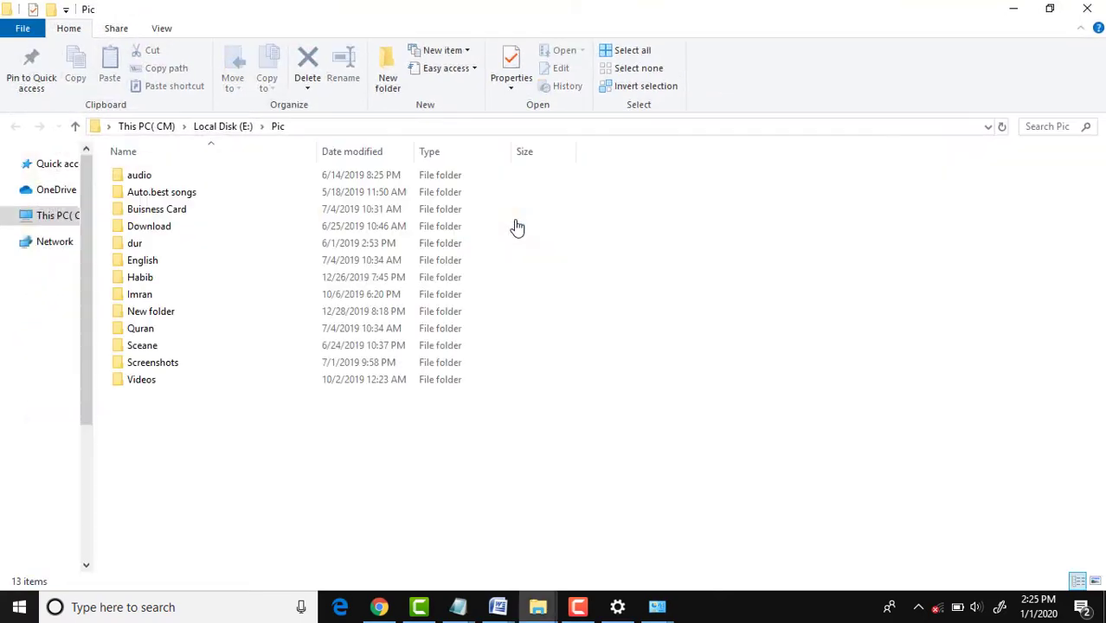
Step: In the Local Disk (E:) window, set Folder Options to open each folder in the same window and apply it
mouse_move(538, 604)
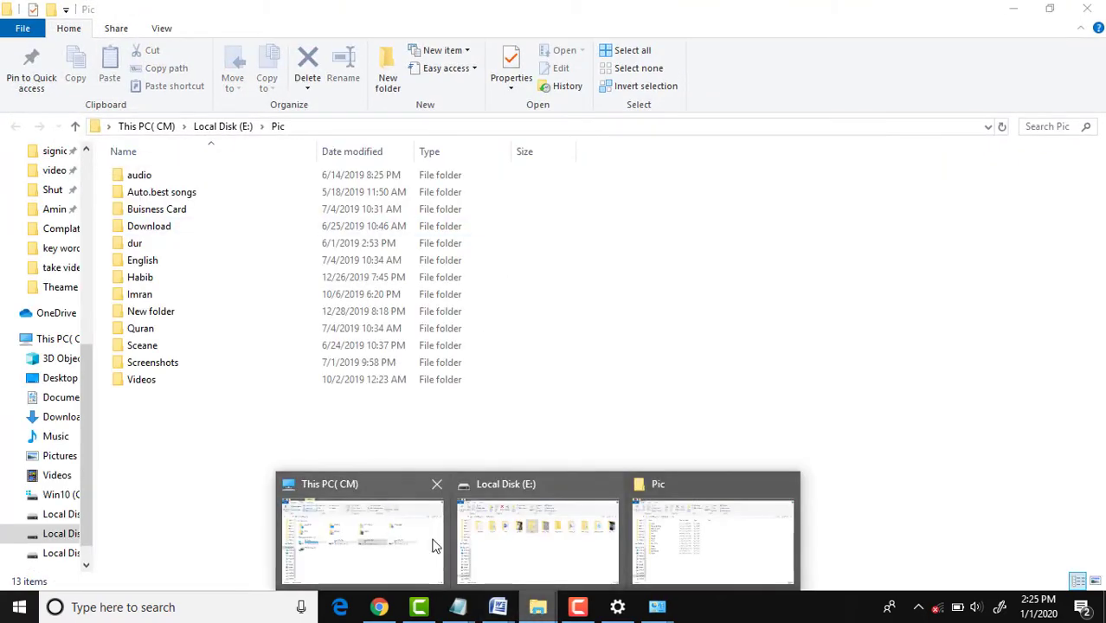
mouse_move(505, 527)
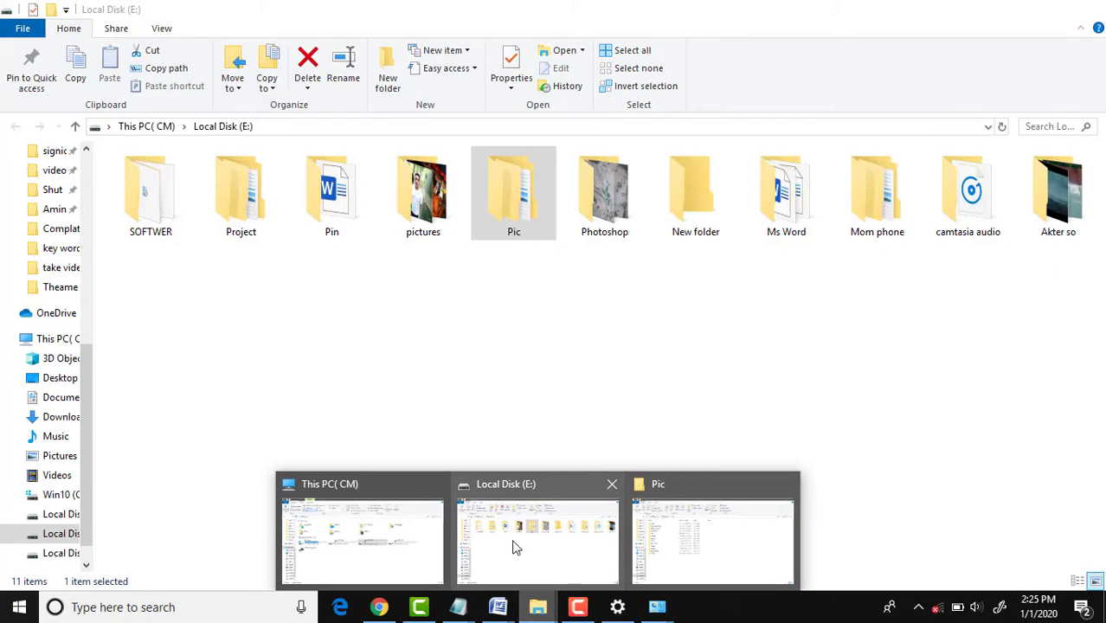
click(513, 547)
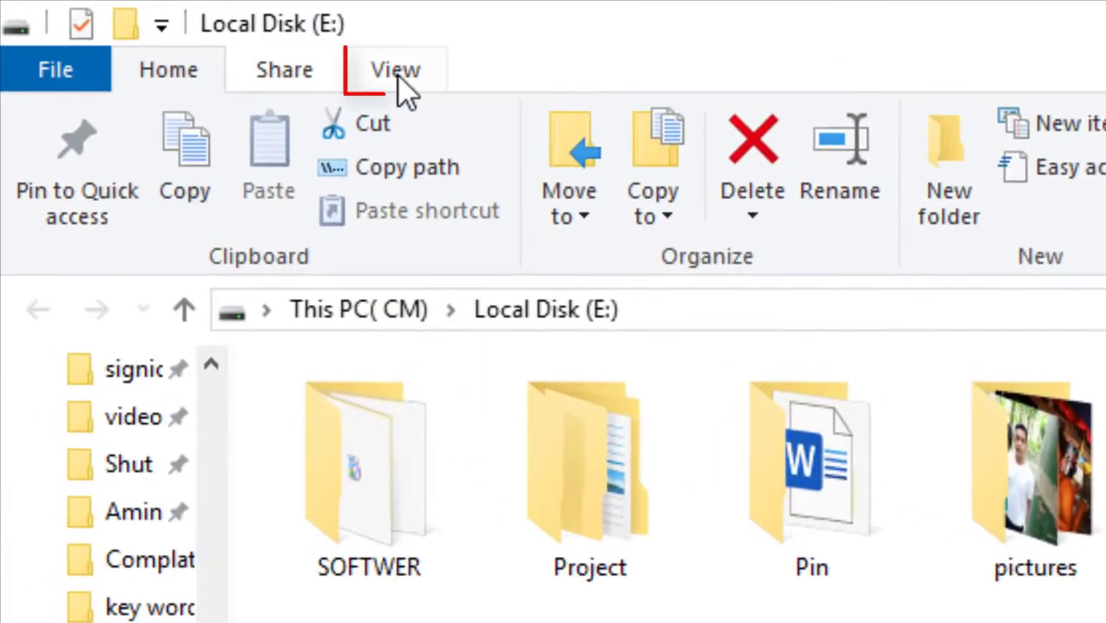
click(161, 31)
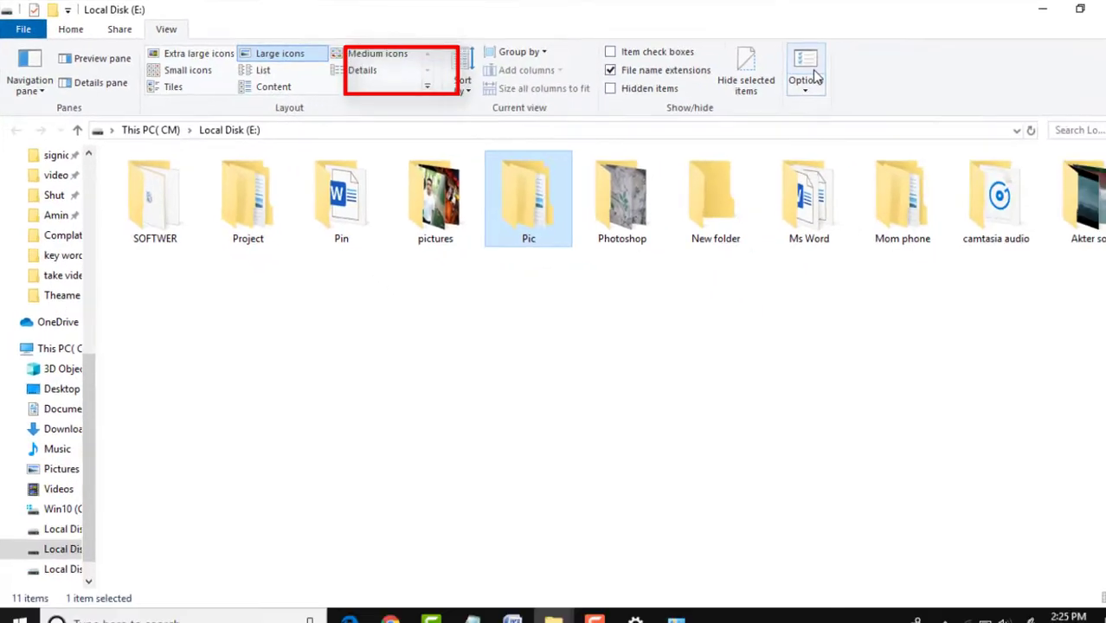
click(782, 76)
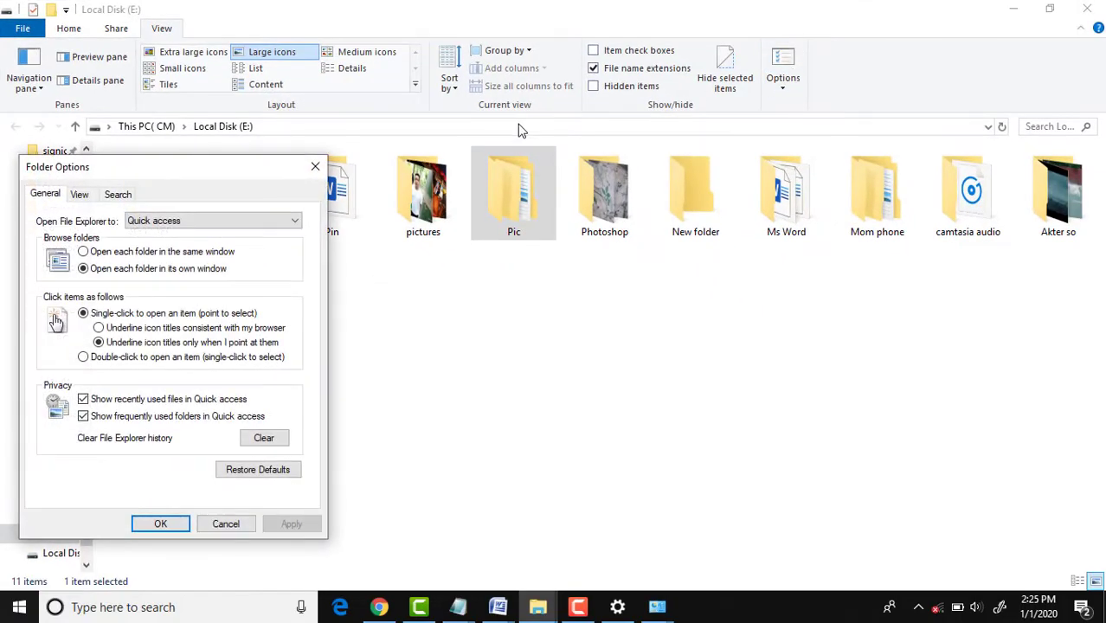
click(83, 252)
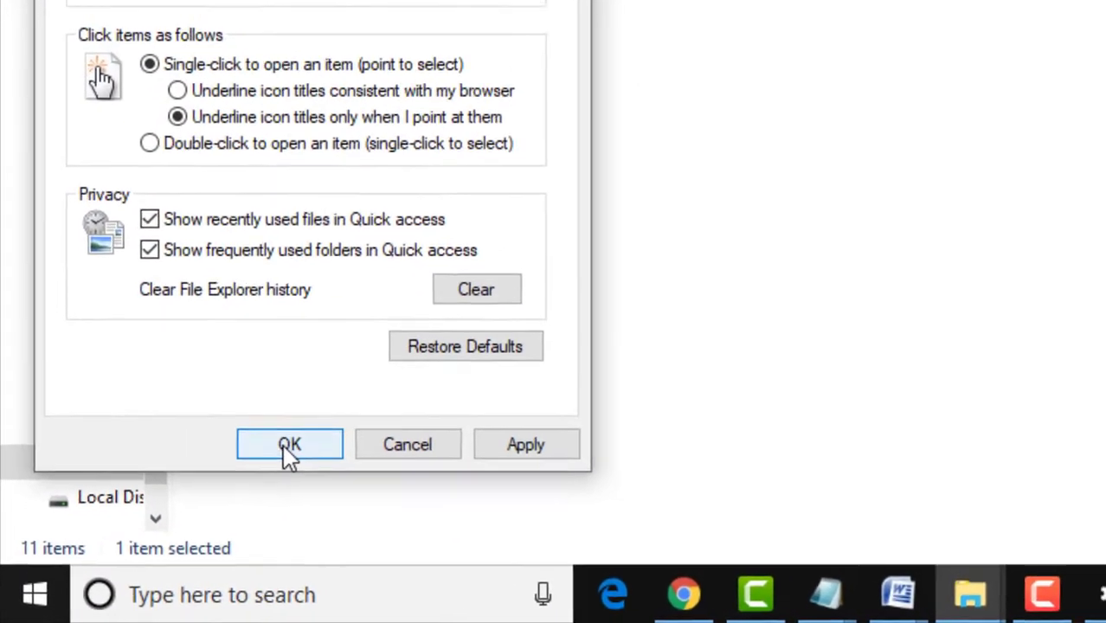
click(160, 524)
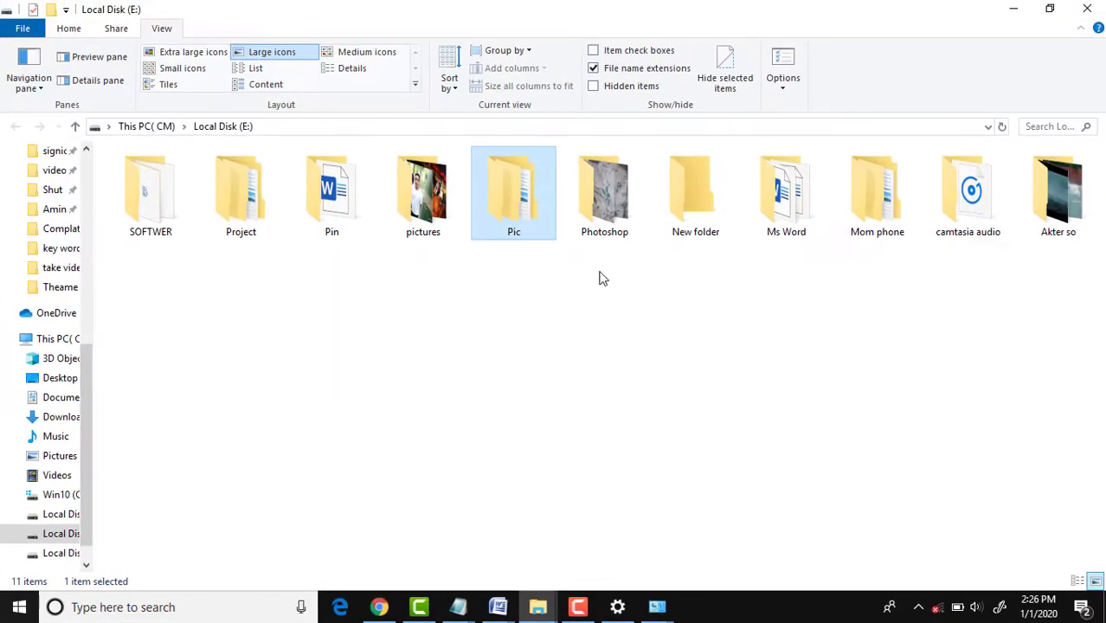
Step: Open the Pic folder and look into two of its subfolders to test the same-window browsing
double_click(512, 208)
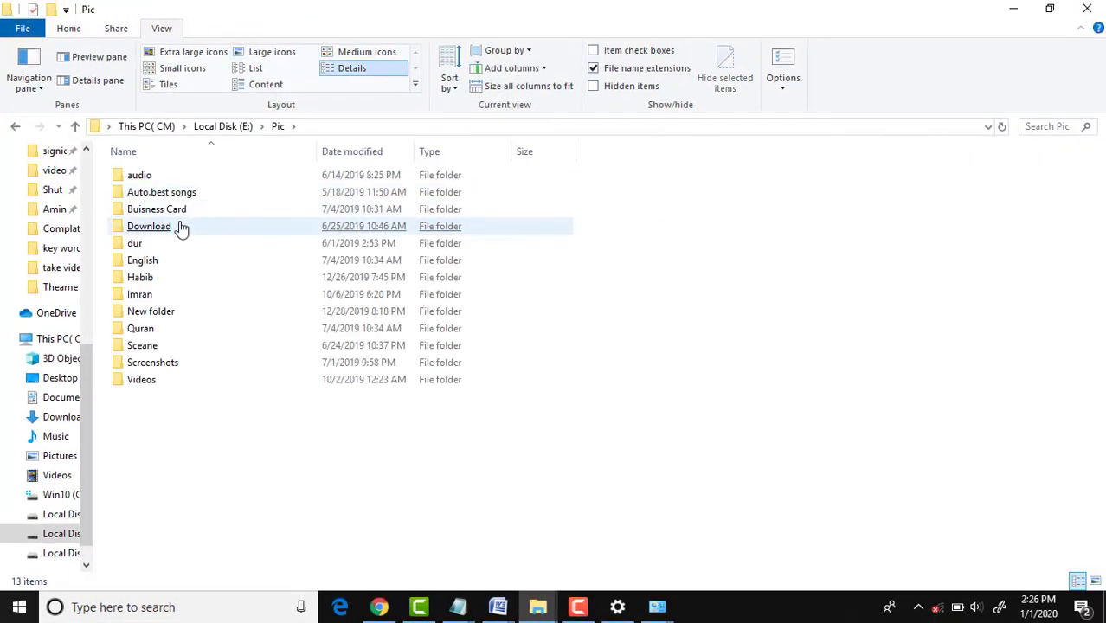
double_click(180, 295)
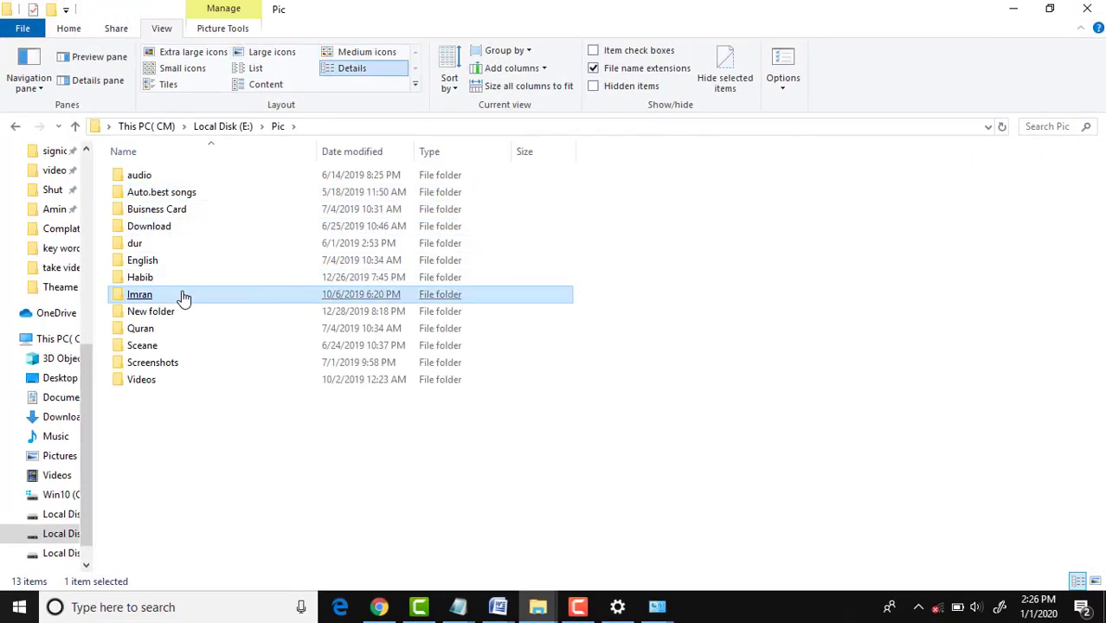
key(alt+Left)
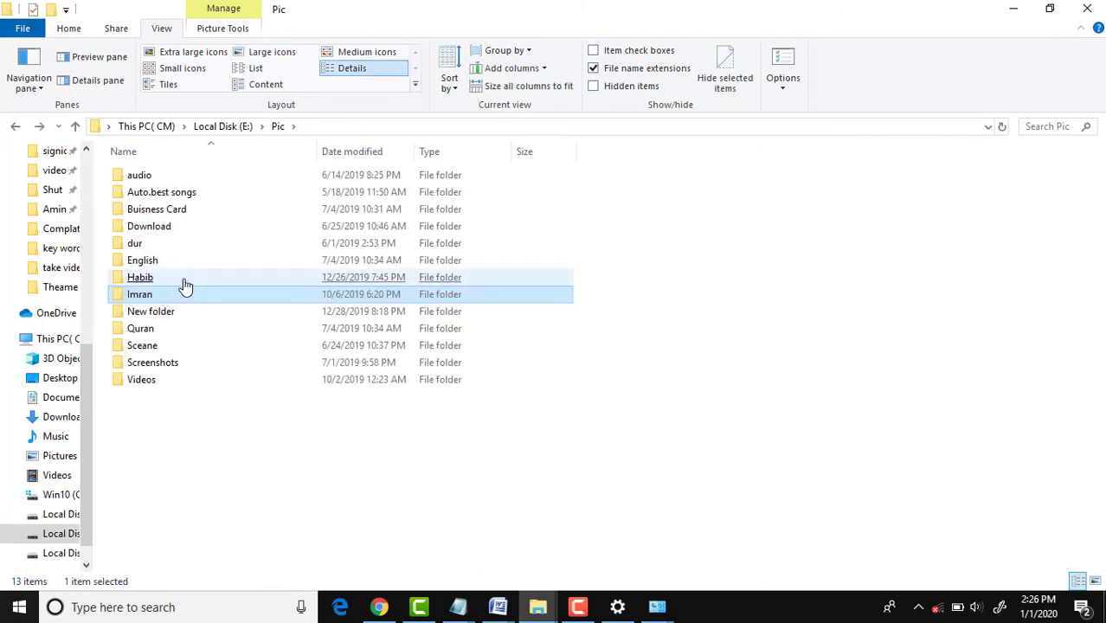
click(182, 282)
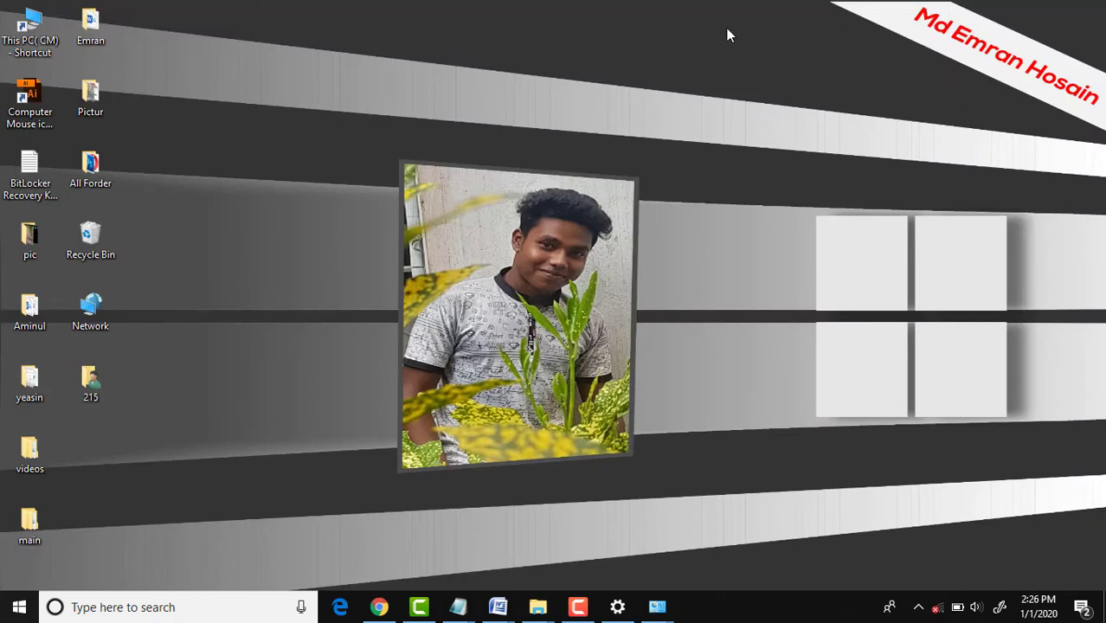
Step: Refresh the desktop, and show the hidden Bijoy keyboard tool as a Topbar placed along the desktop's upper edge
right_click(727, 34)
click(764, 75)
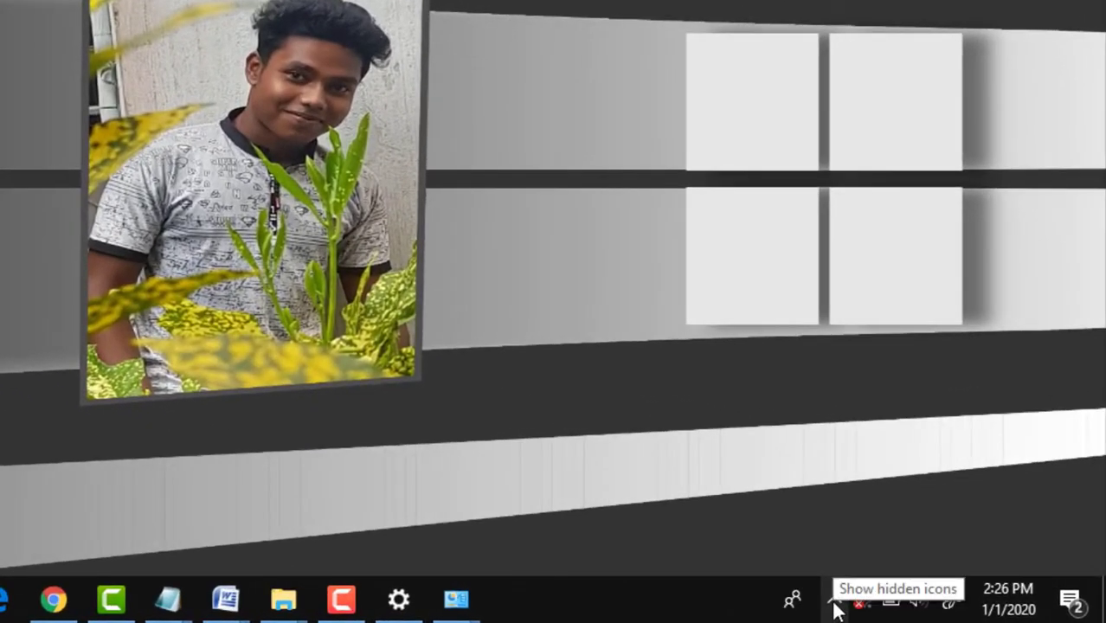
click(834, 601)
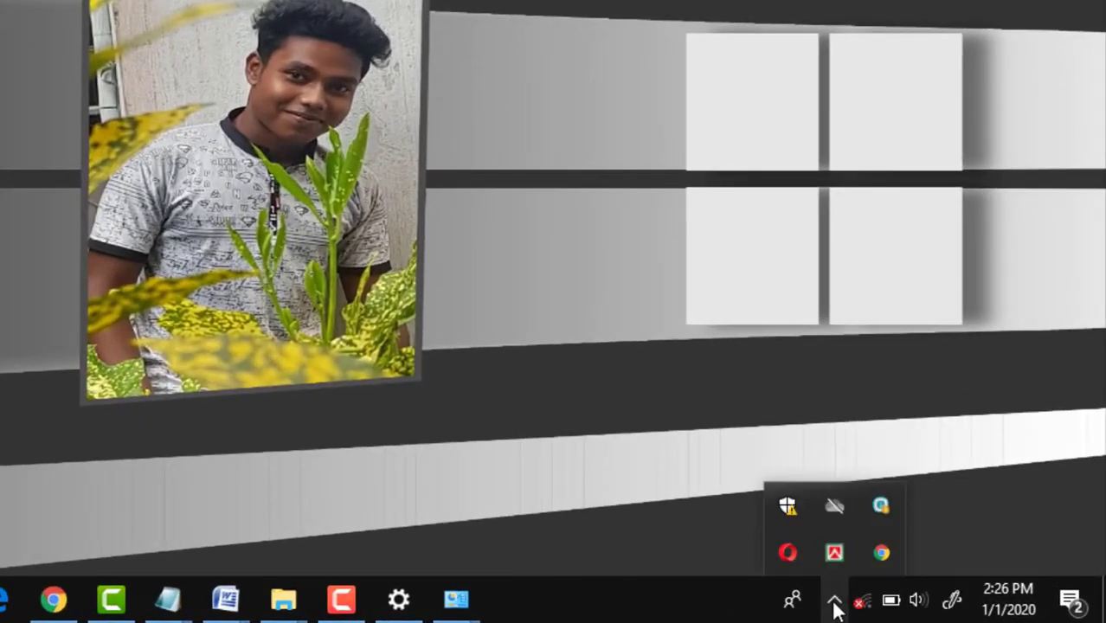
right_click(835, 548)
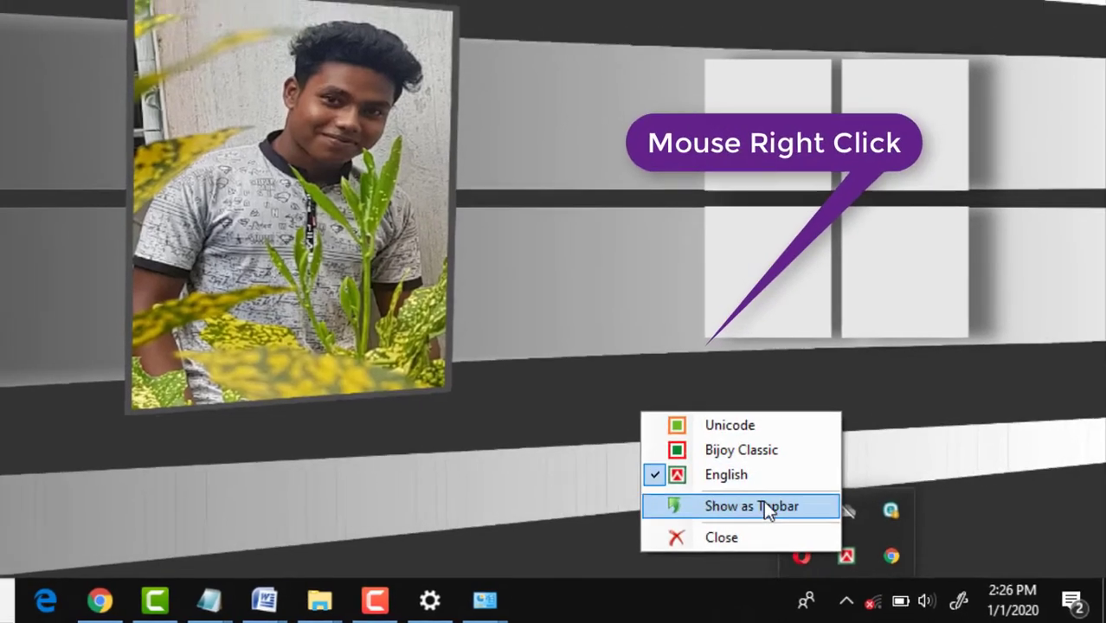
click(763, 505)
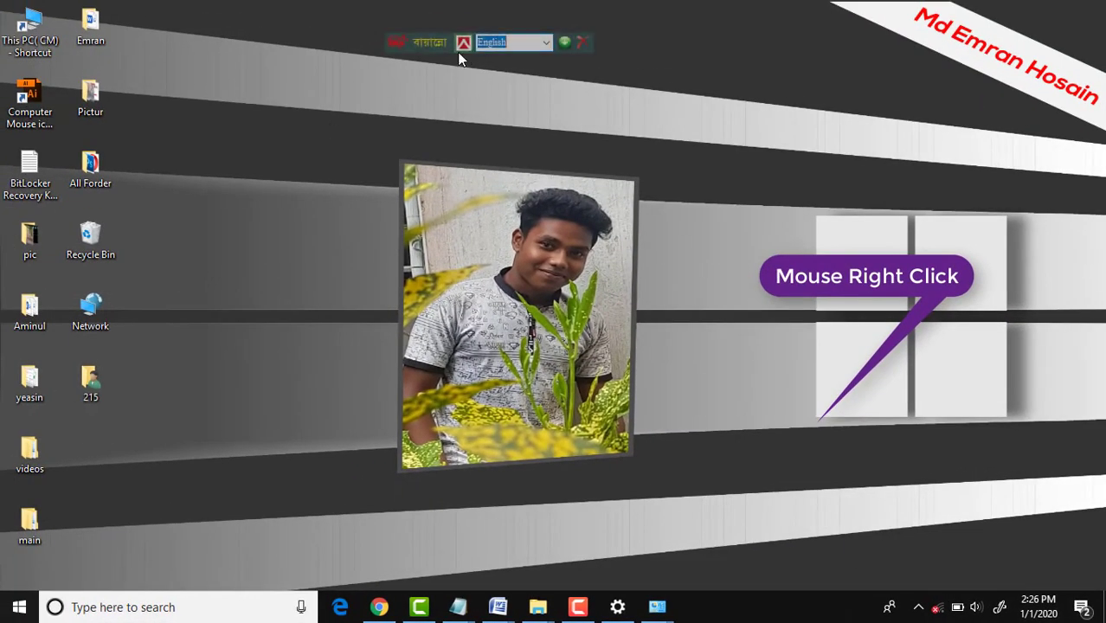
drag(419, 41, 281, 19)
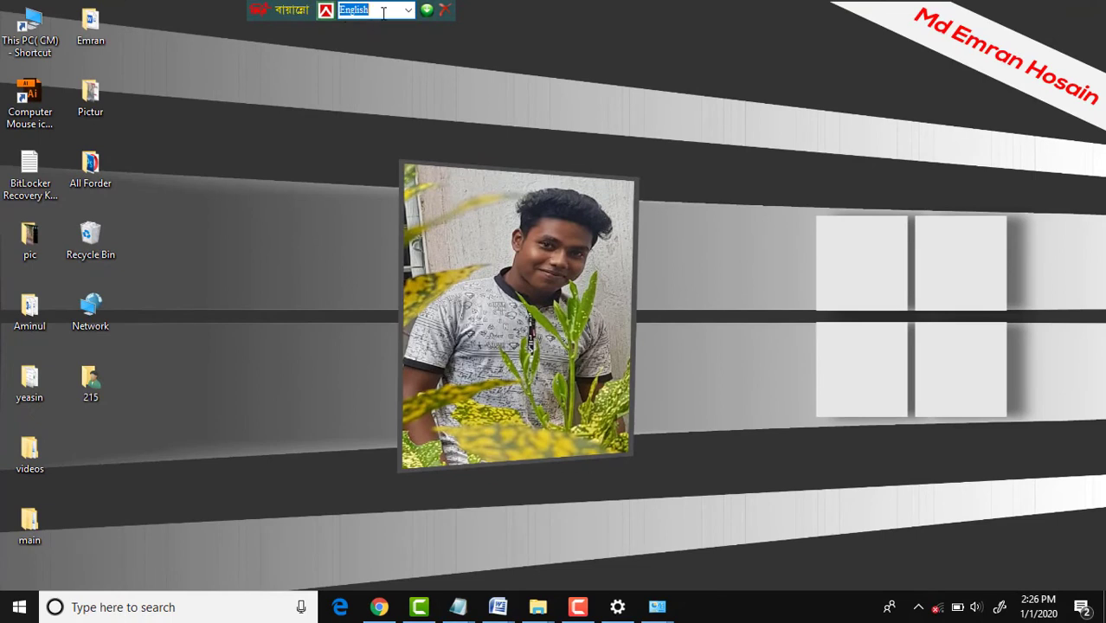
click(551, 37)
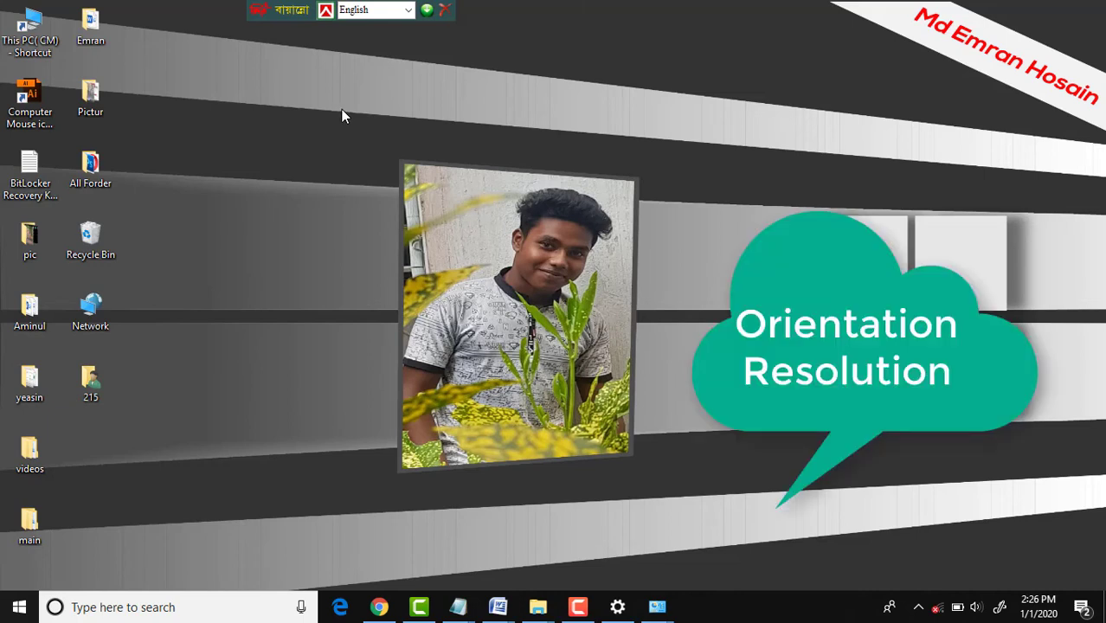
Step: In the desktop's display settings, try the Landscape (flipped) orientation, revert it and keep Landscape
right_click(633, 68)
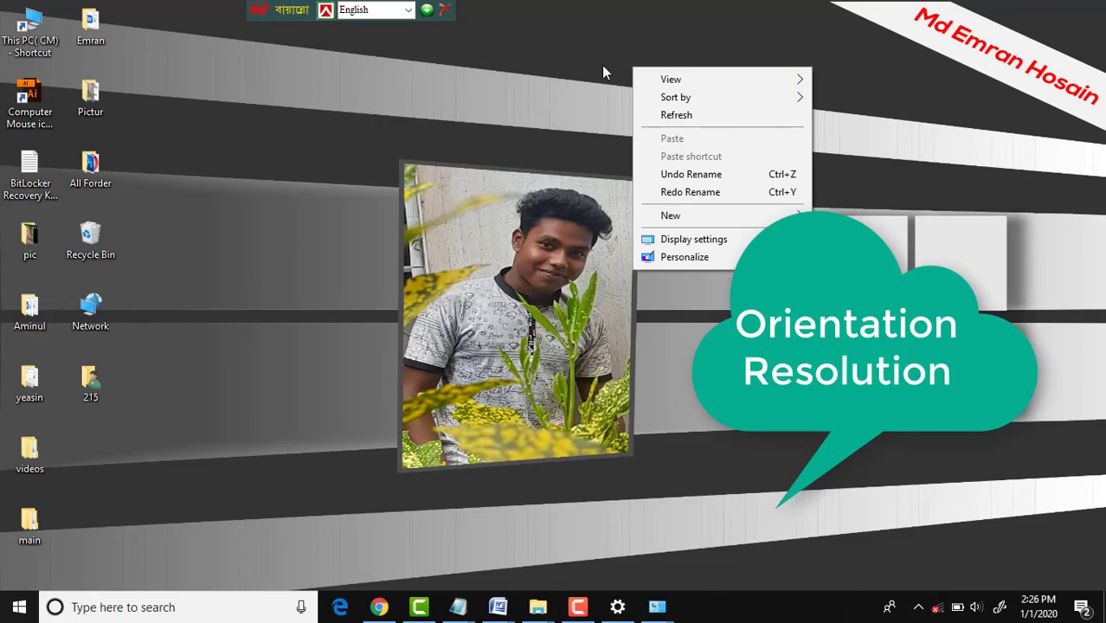
click(692, 240)
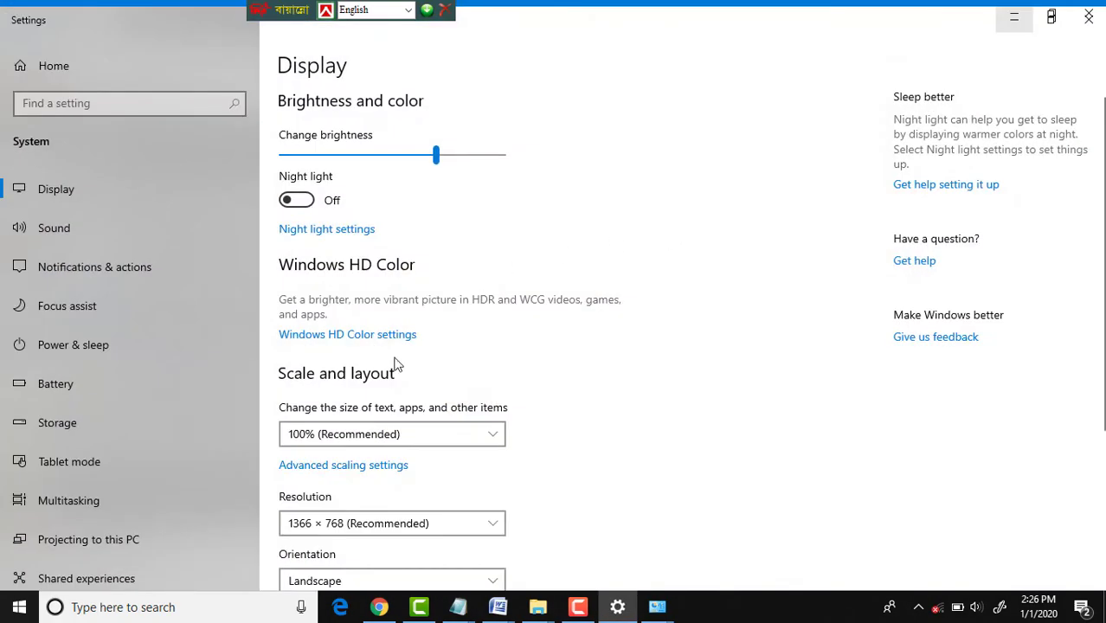
scroll(397, 365, down, 3)
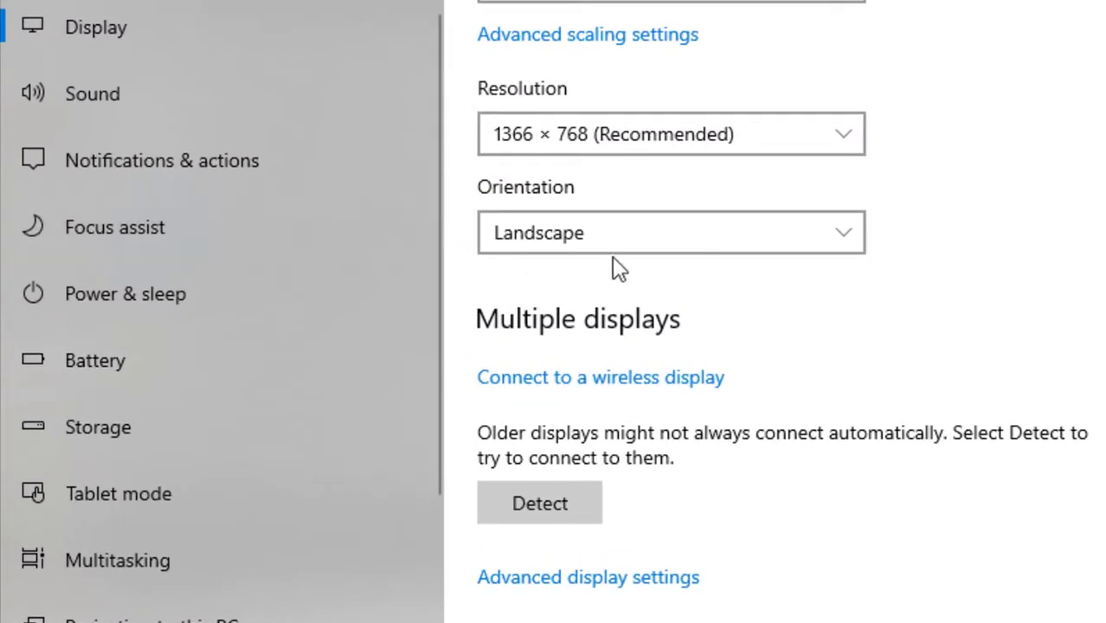
click(536, 231)
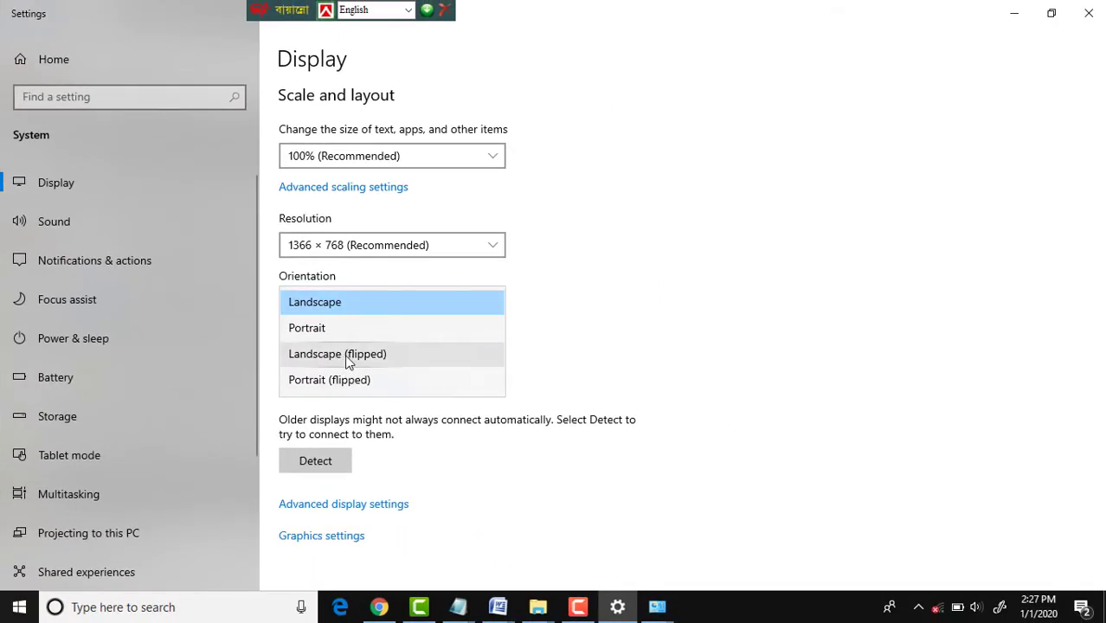
click(338, 355)
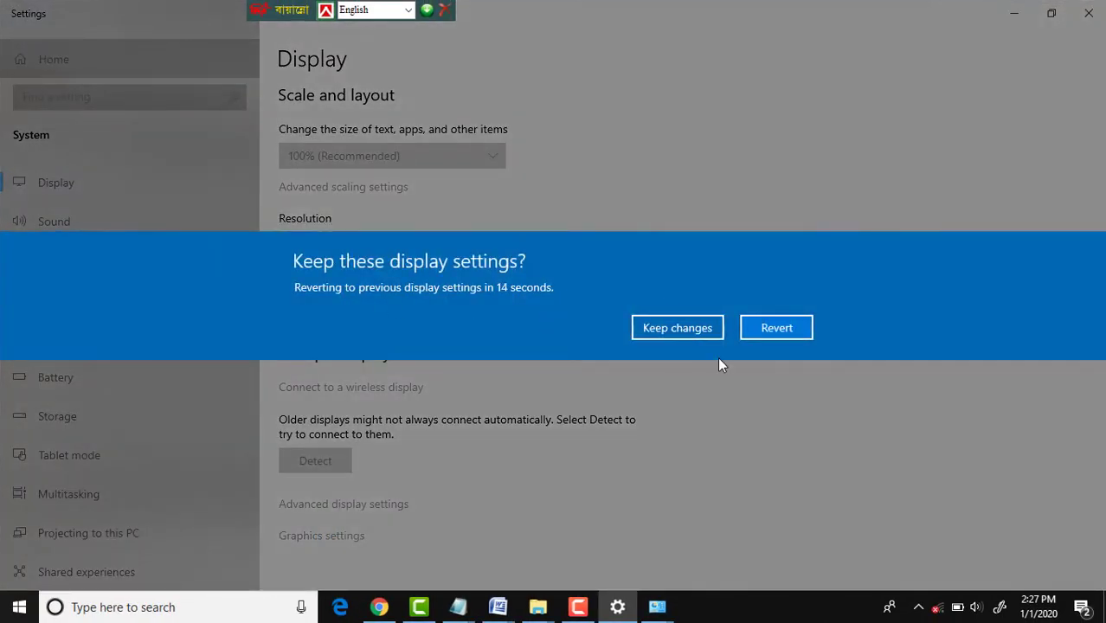
click(791, 329)
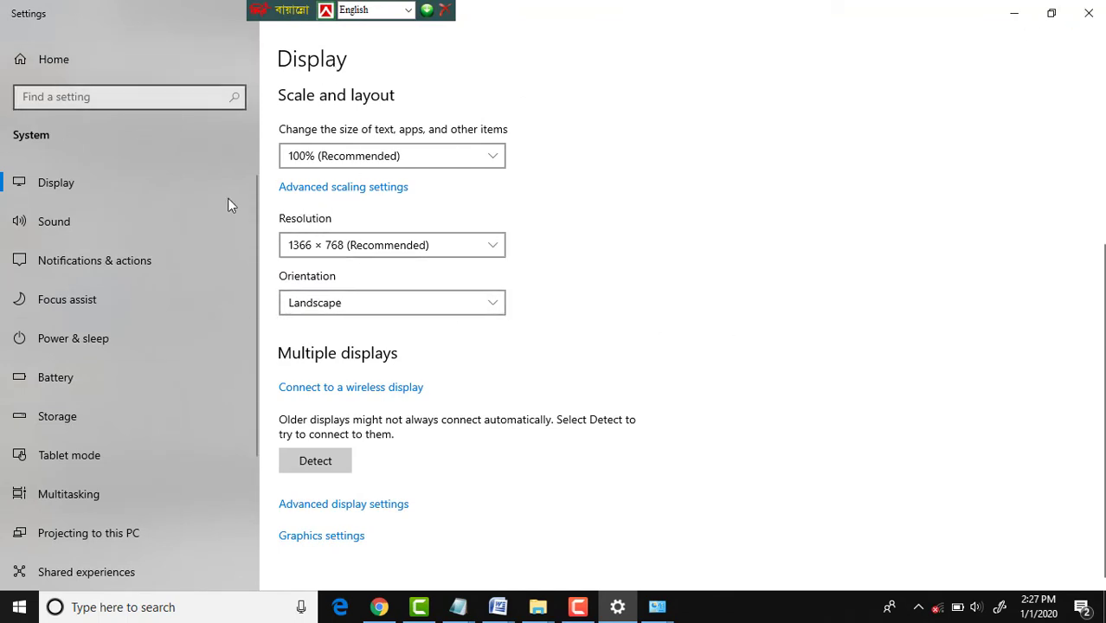
click(370, 296)
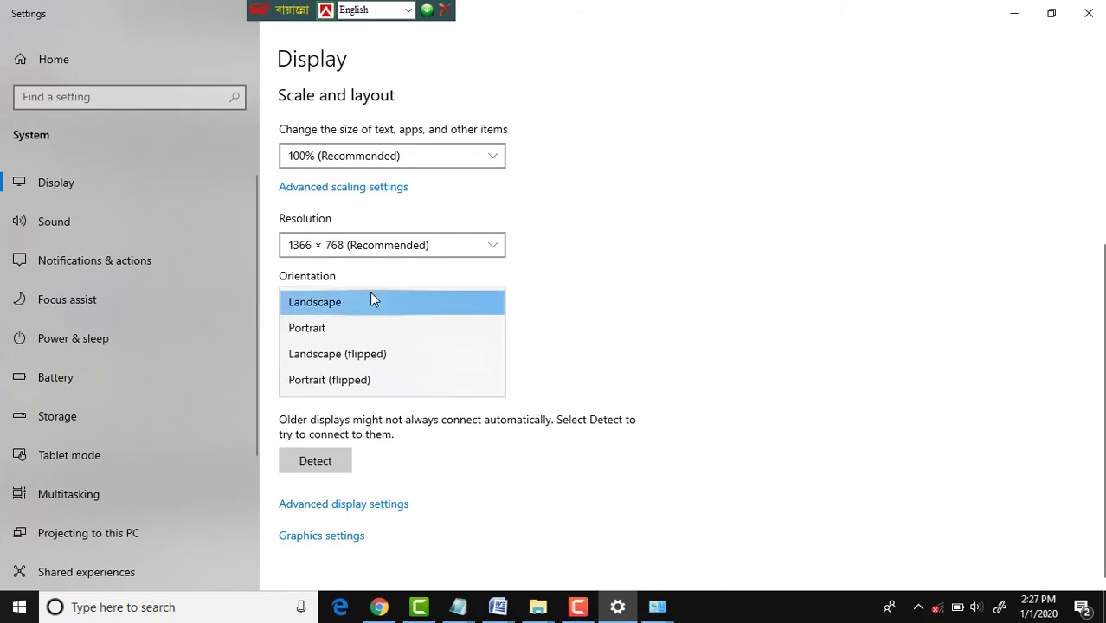
click(370, 298)
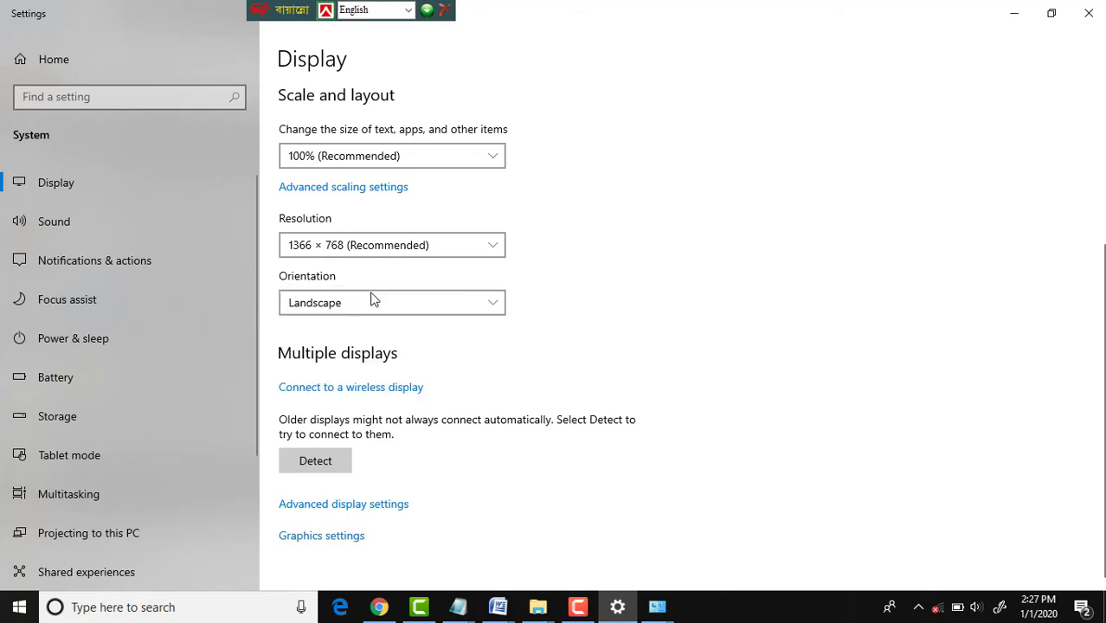
Step: Try the 800 × 600 display resolution, revert it and review the other available resolutions
click(353, 247)
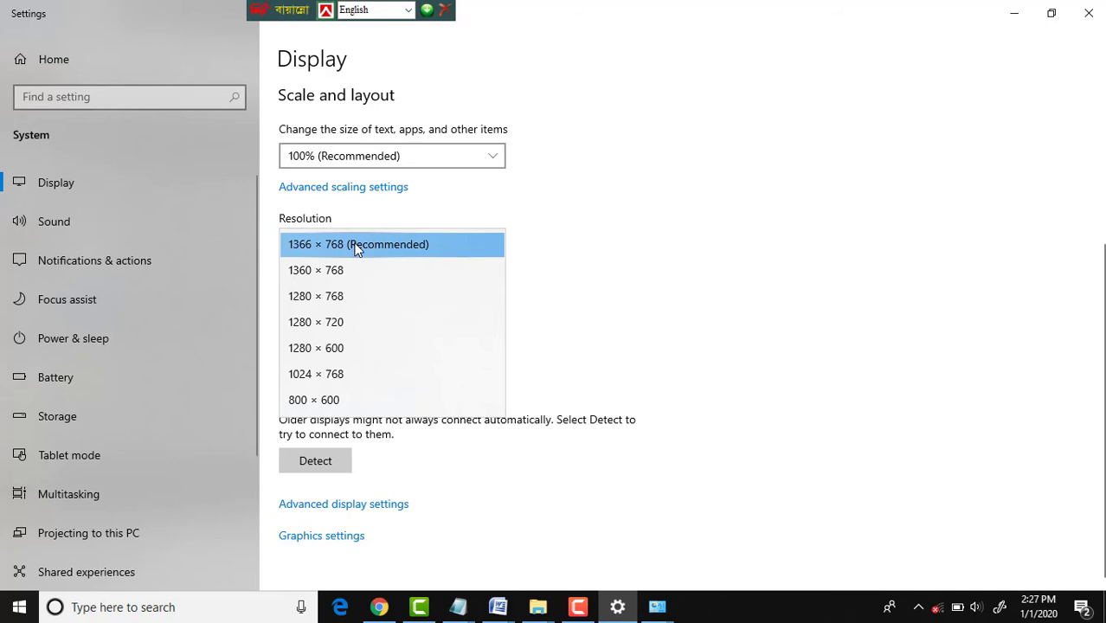
click(349, 398)
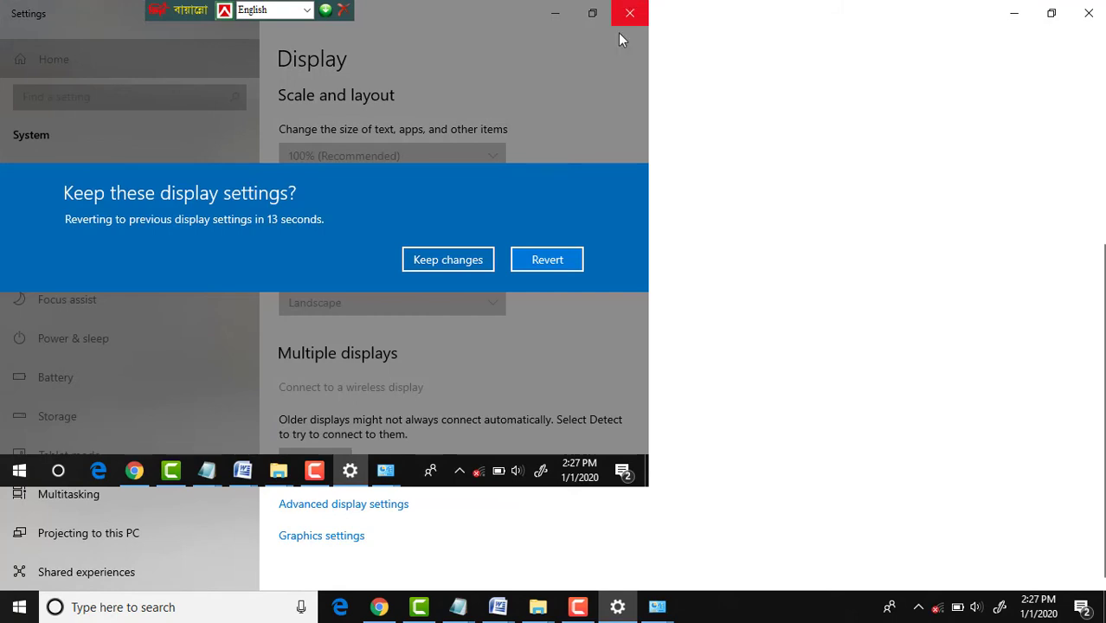
click(546, 260)
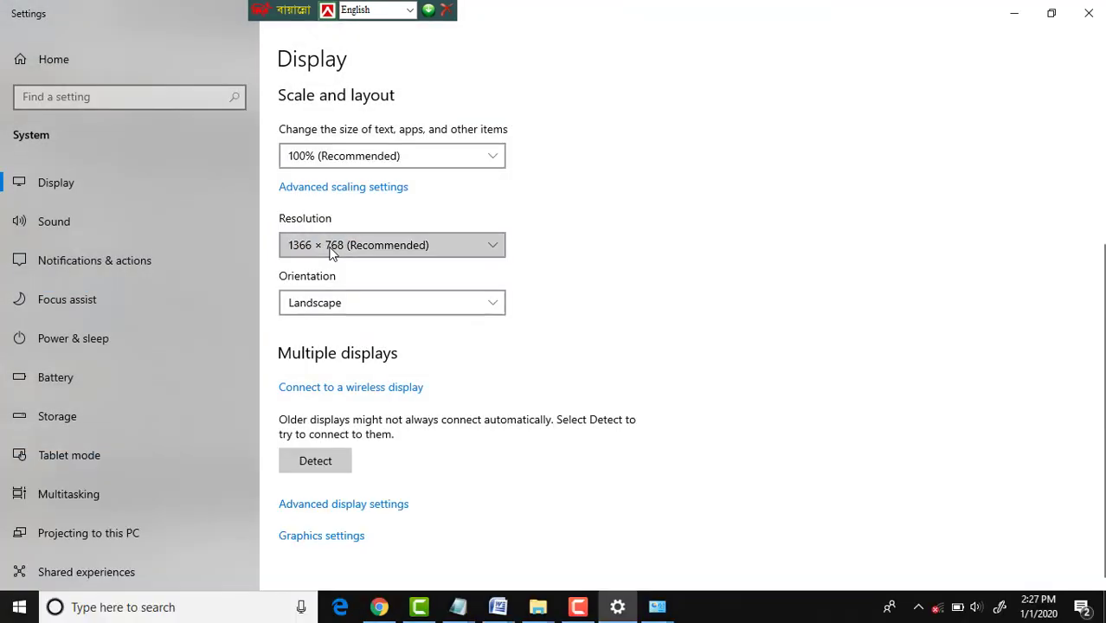
click(332, 249)
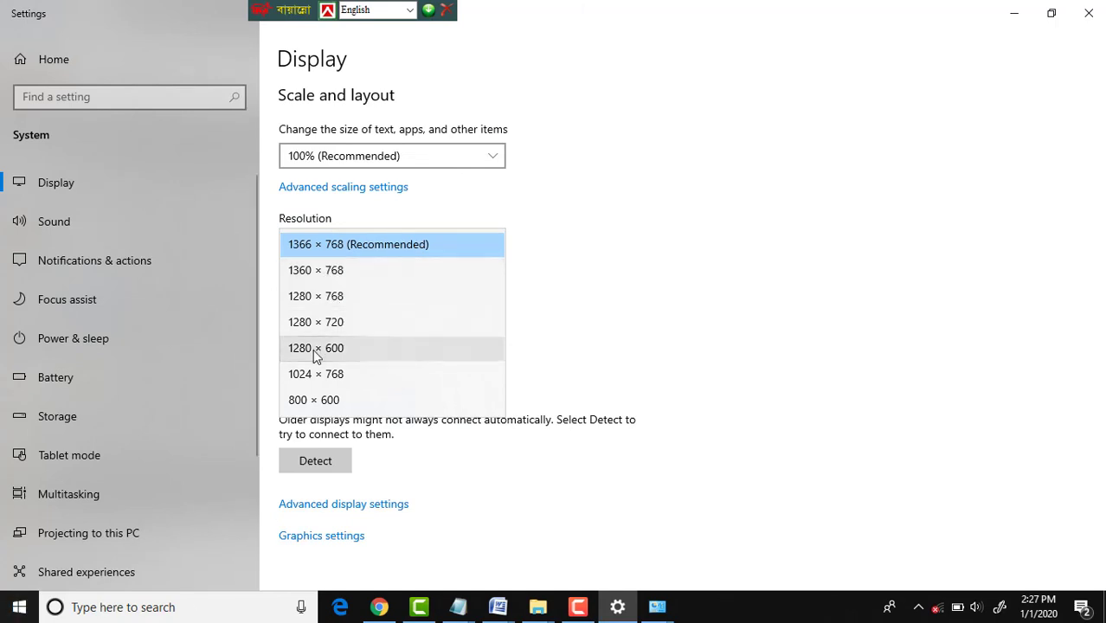
Step: Minimise the Settings window and refresh the desktop twice
click(1012, 13)
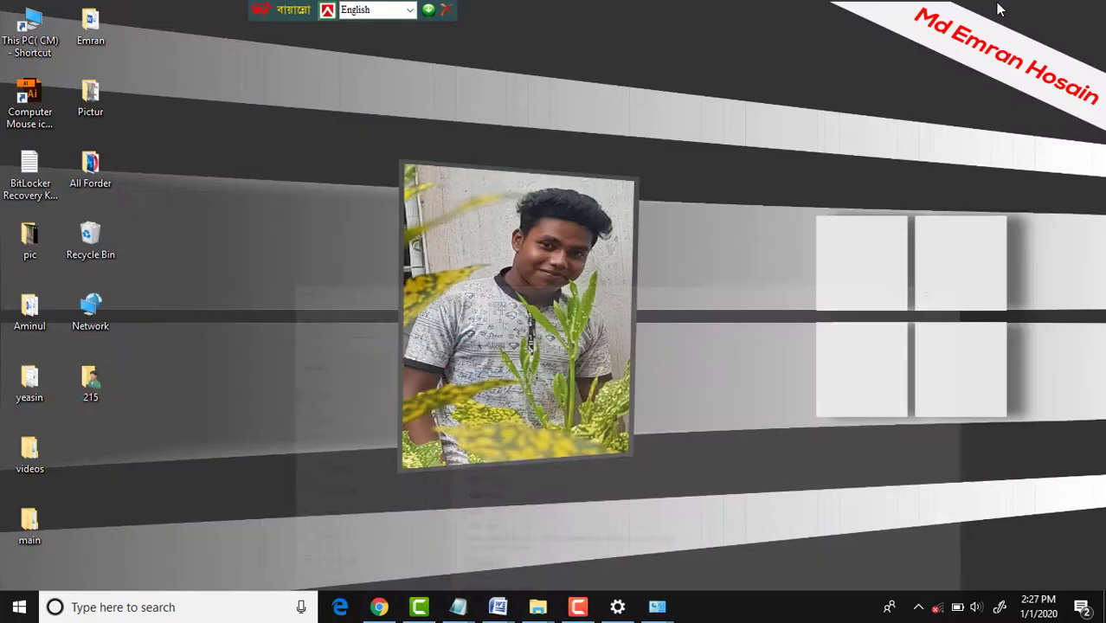
right_click(760, 23)
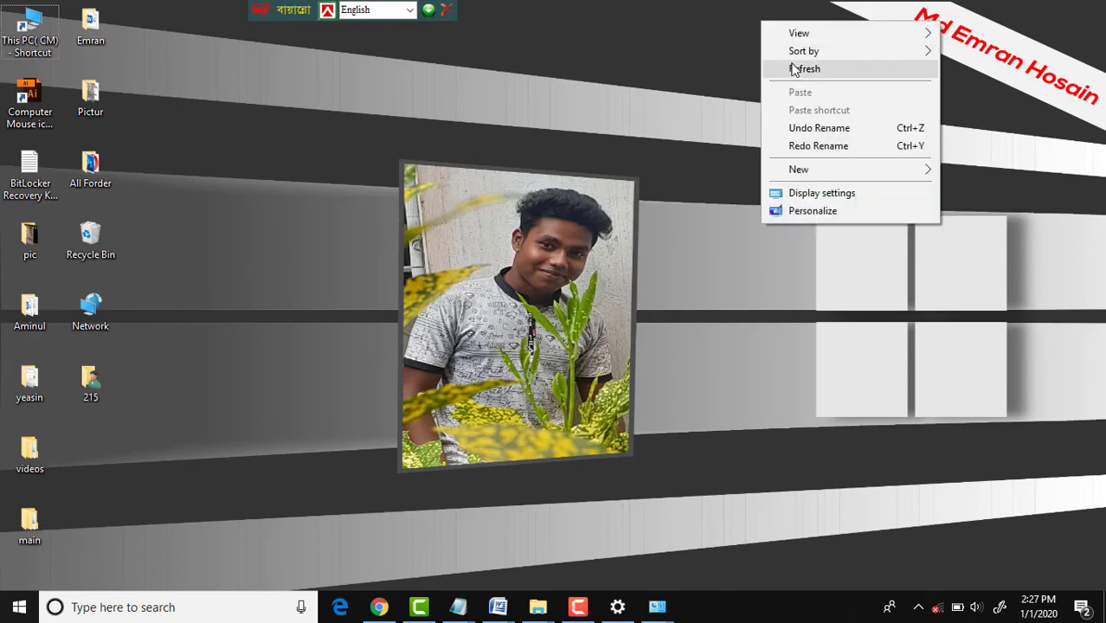
click(790, 71)
right_click(699, 35)
click(731, 83)
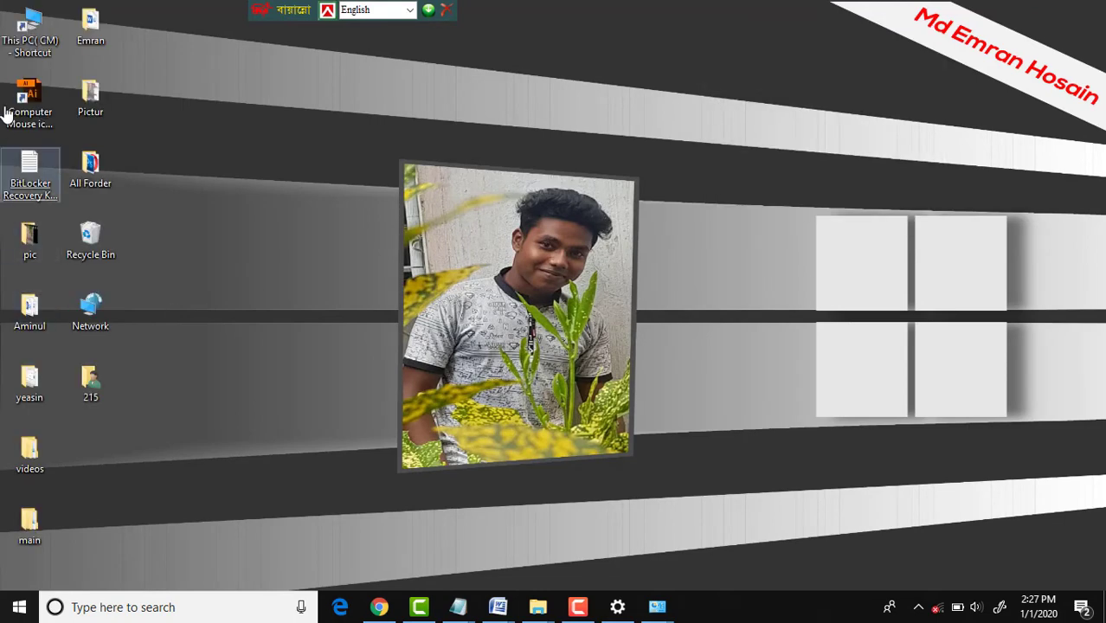
Step: Open This PC from its desktop shortcut, maximise the window and search all drives by a person's first name
double_click(35, 45)
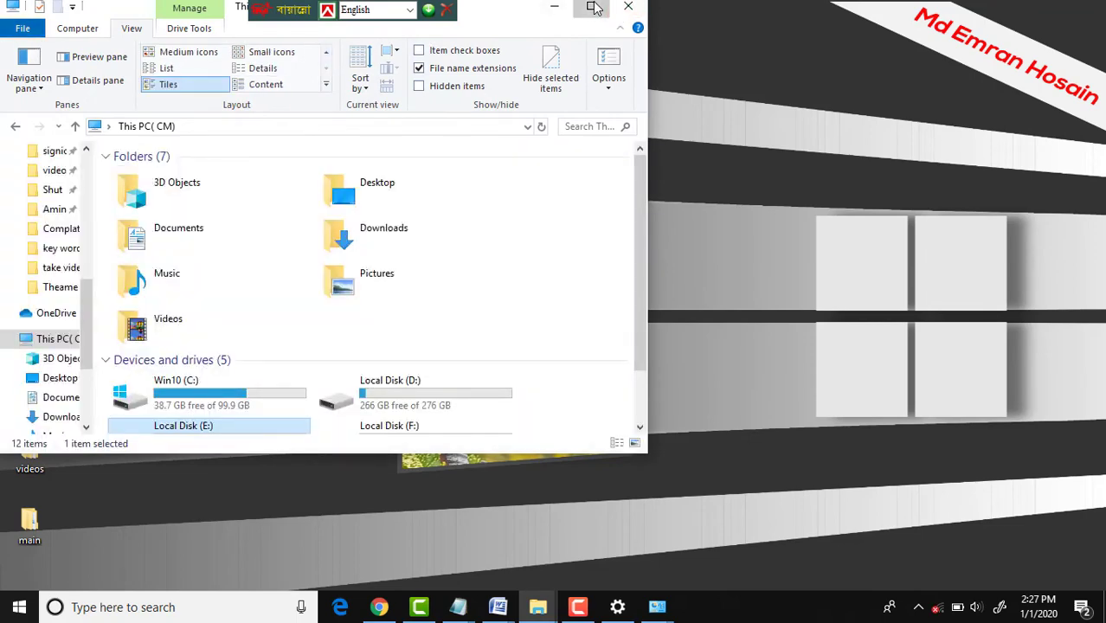
click(593, 7)
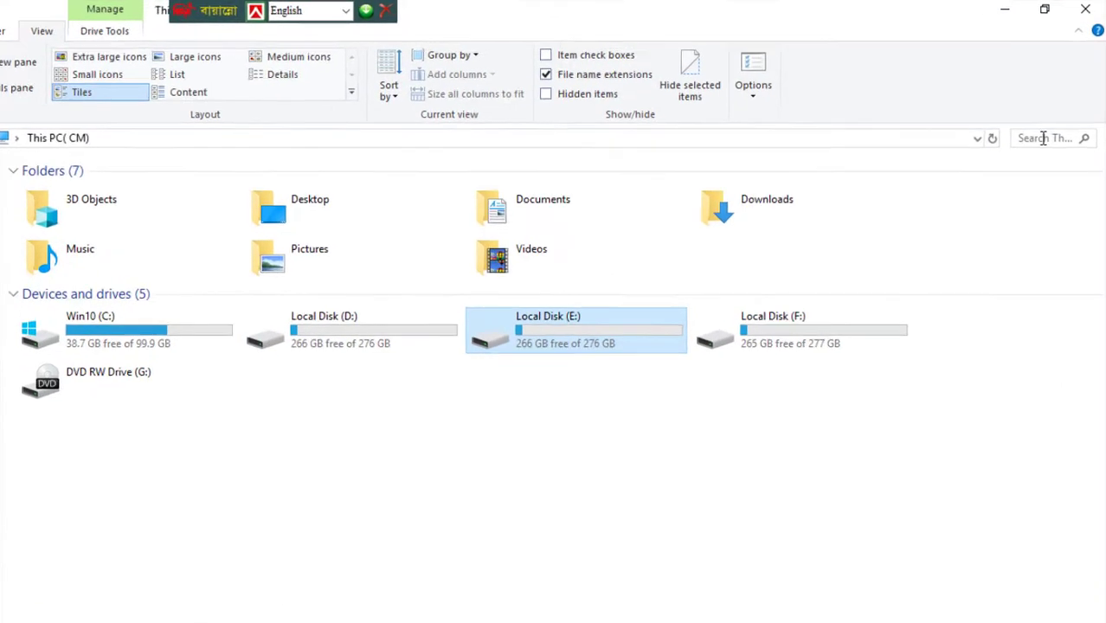
click(1043, 139)
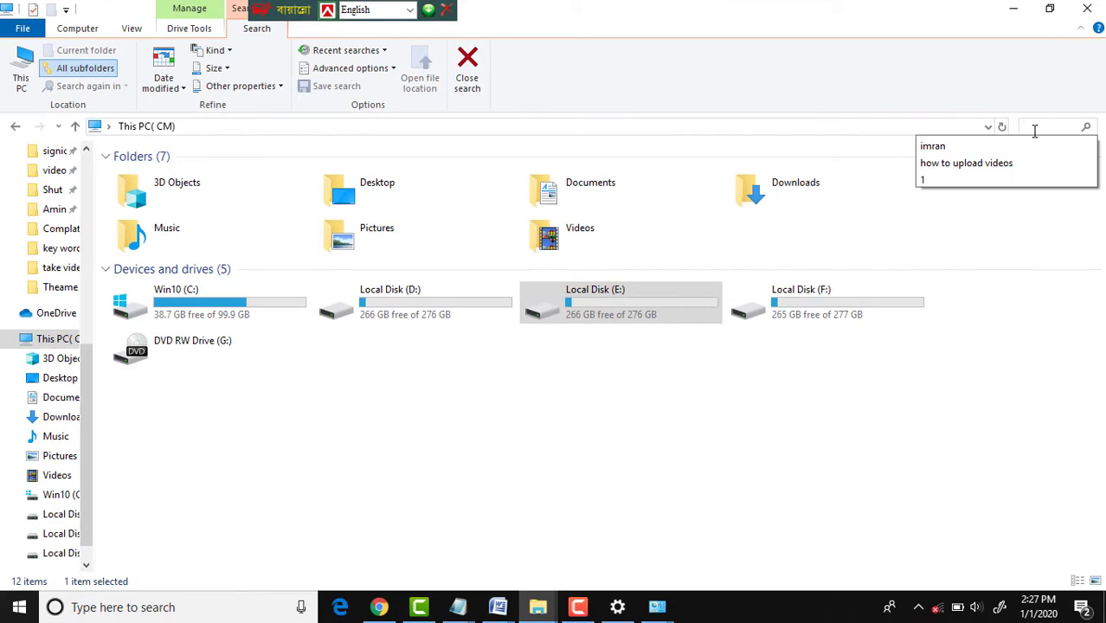
text(i)
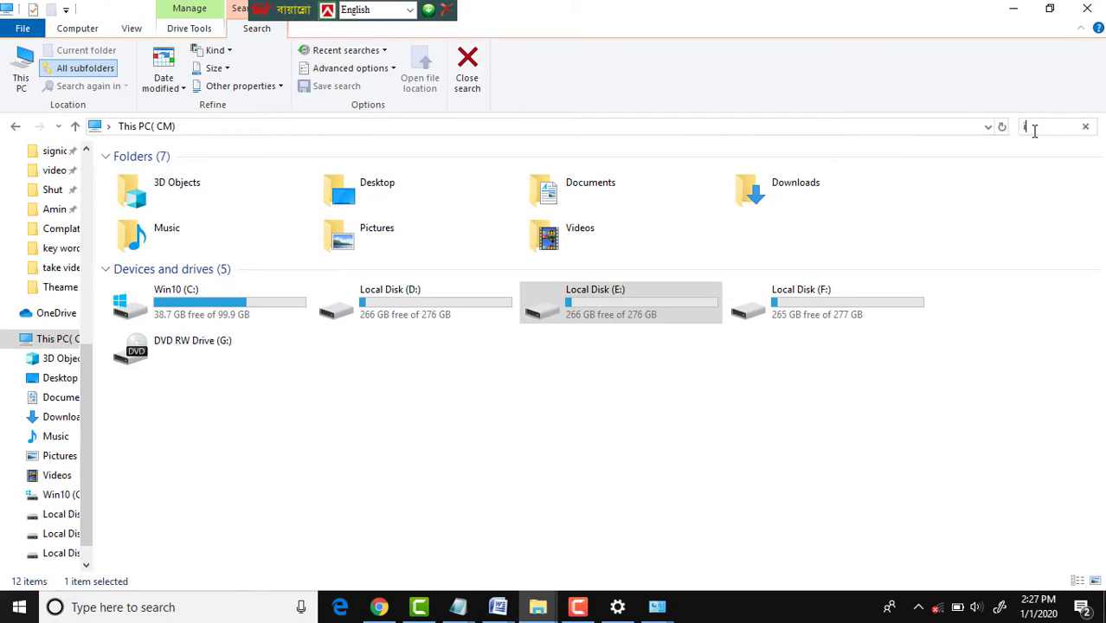
text(mra)
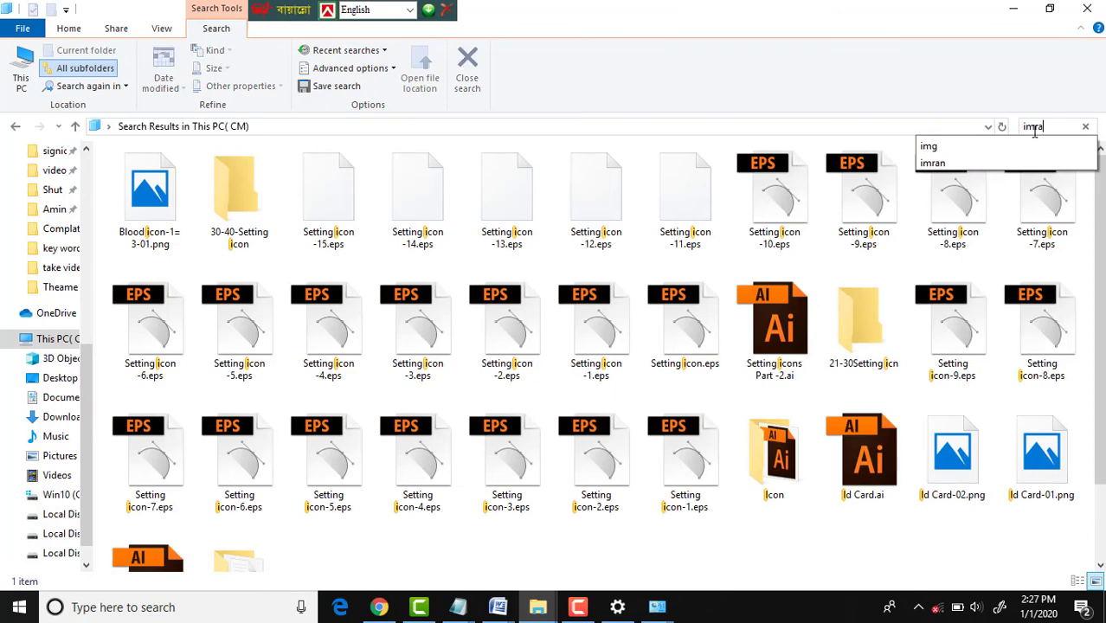
text(n)
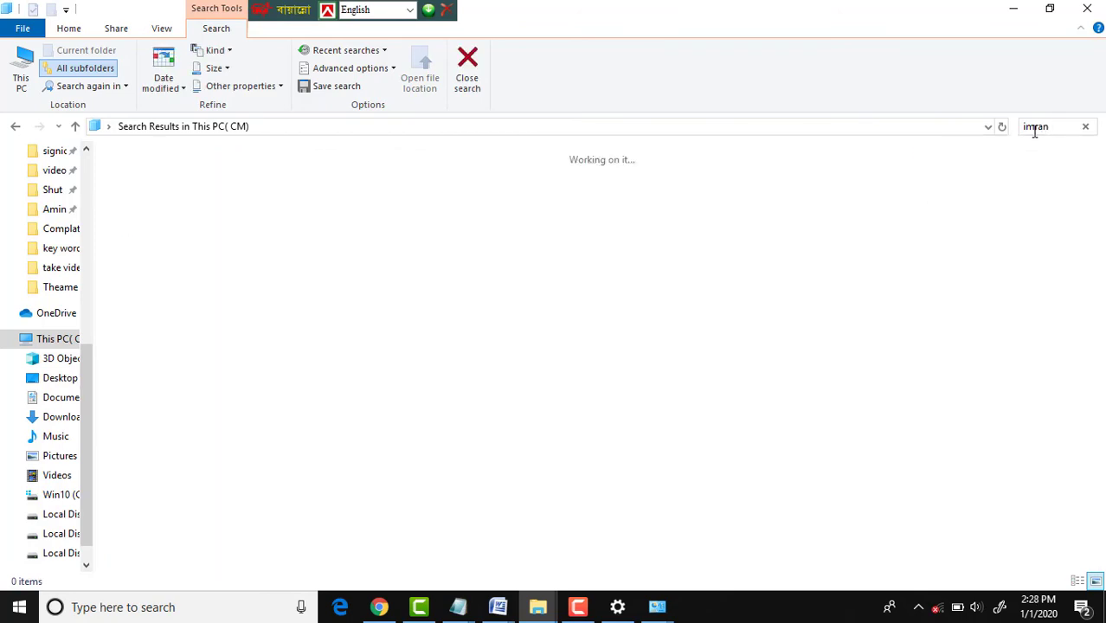